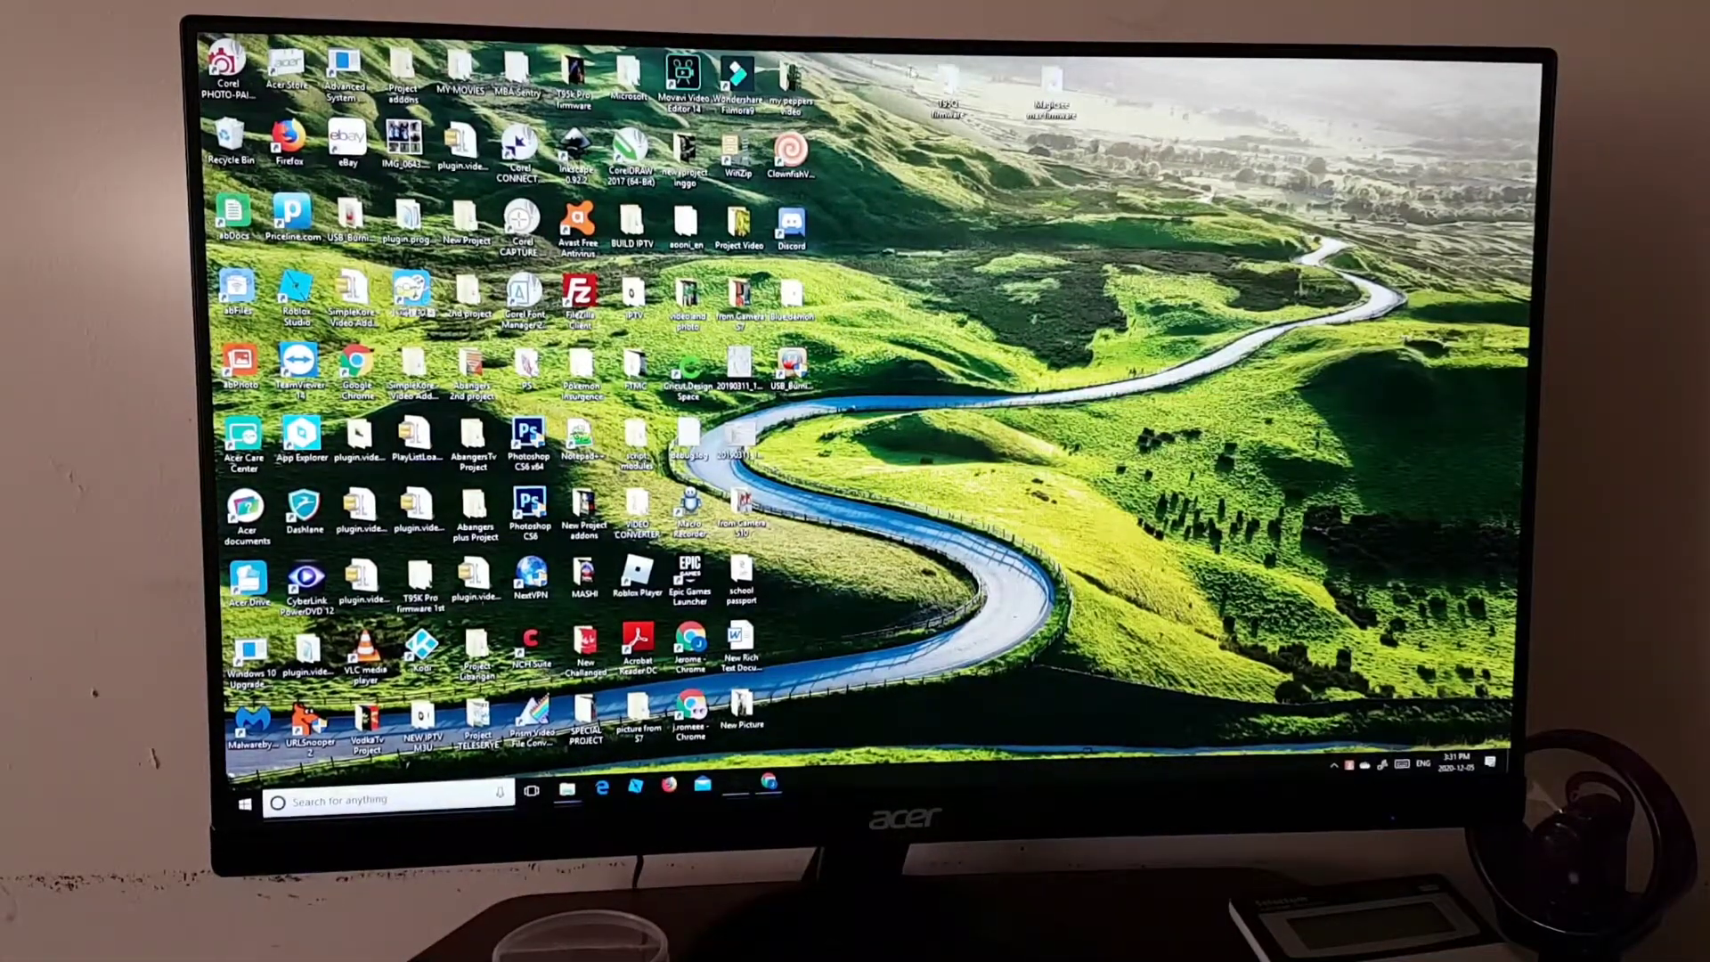
Browse T95Q firmware > Burning card > Burn_Card_Maker and select Burn_Card_Maker.exe.
double_click(948, 83)
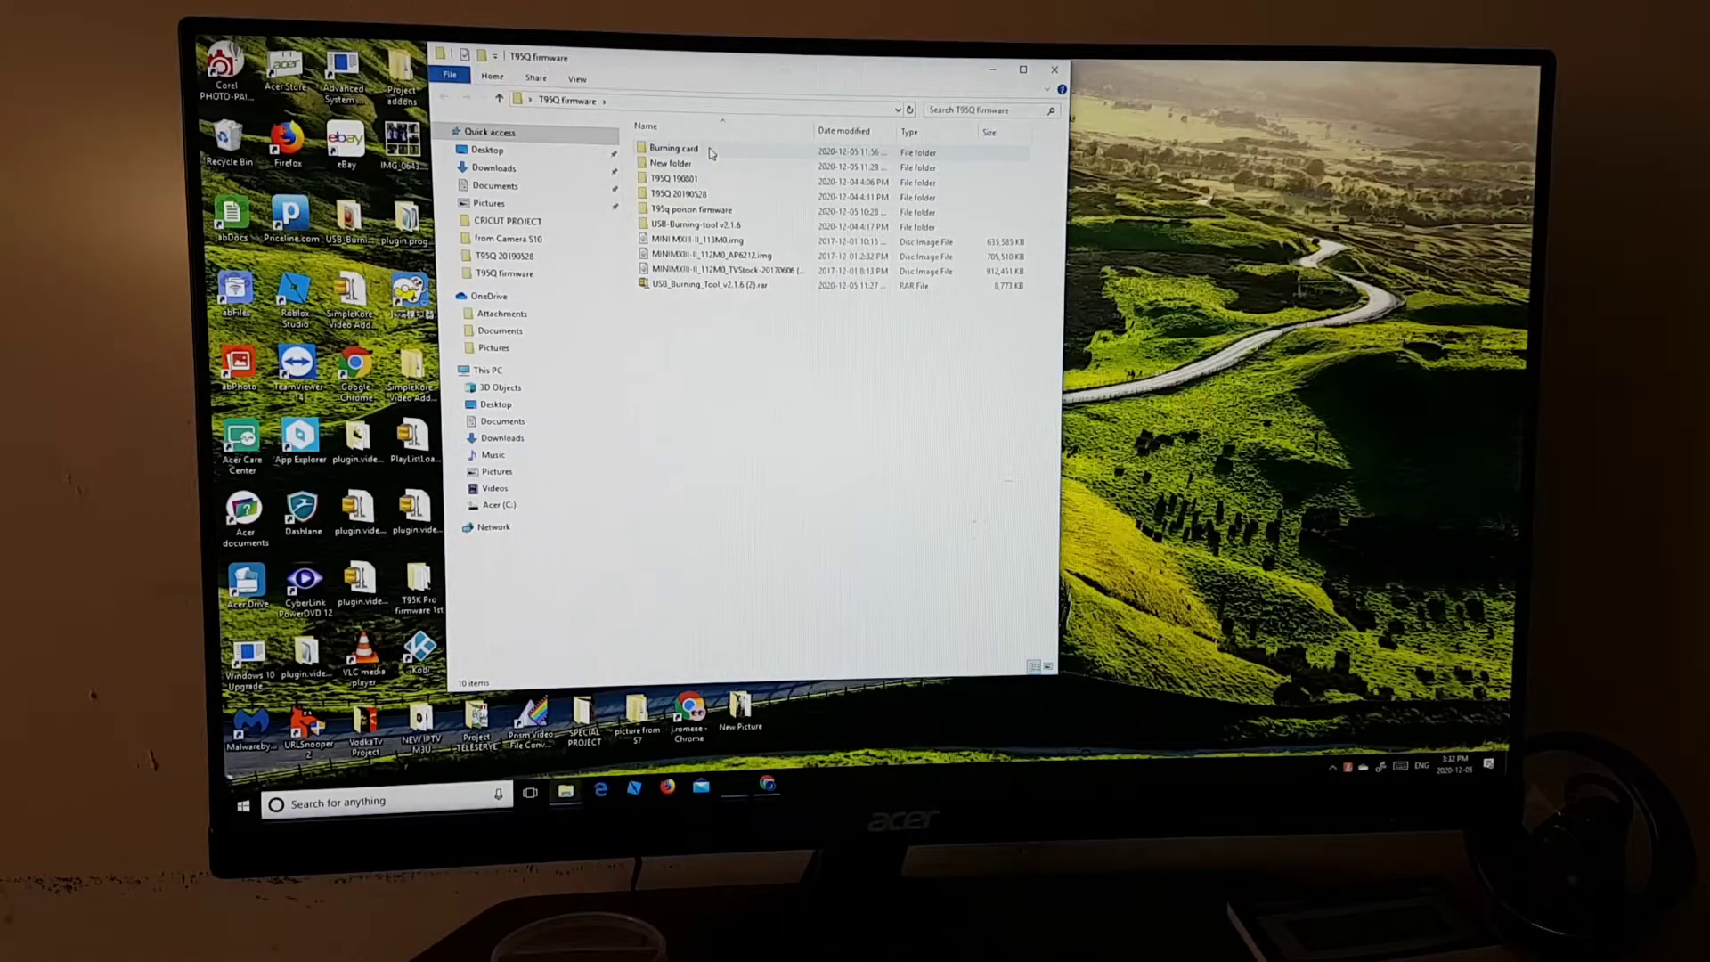
double_click(710, 154)
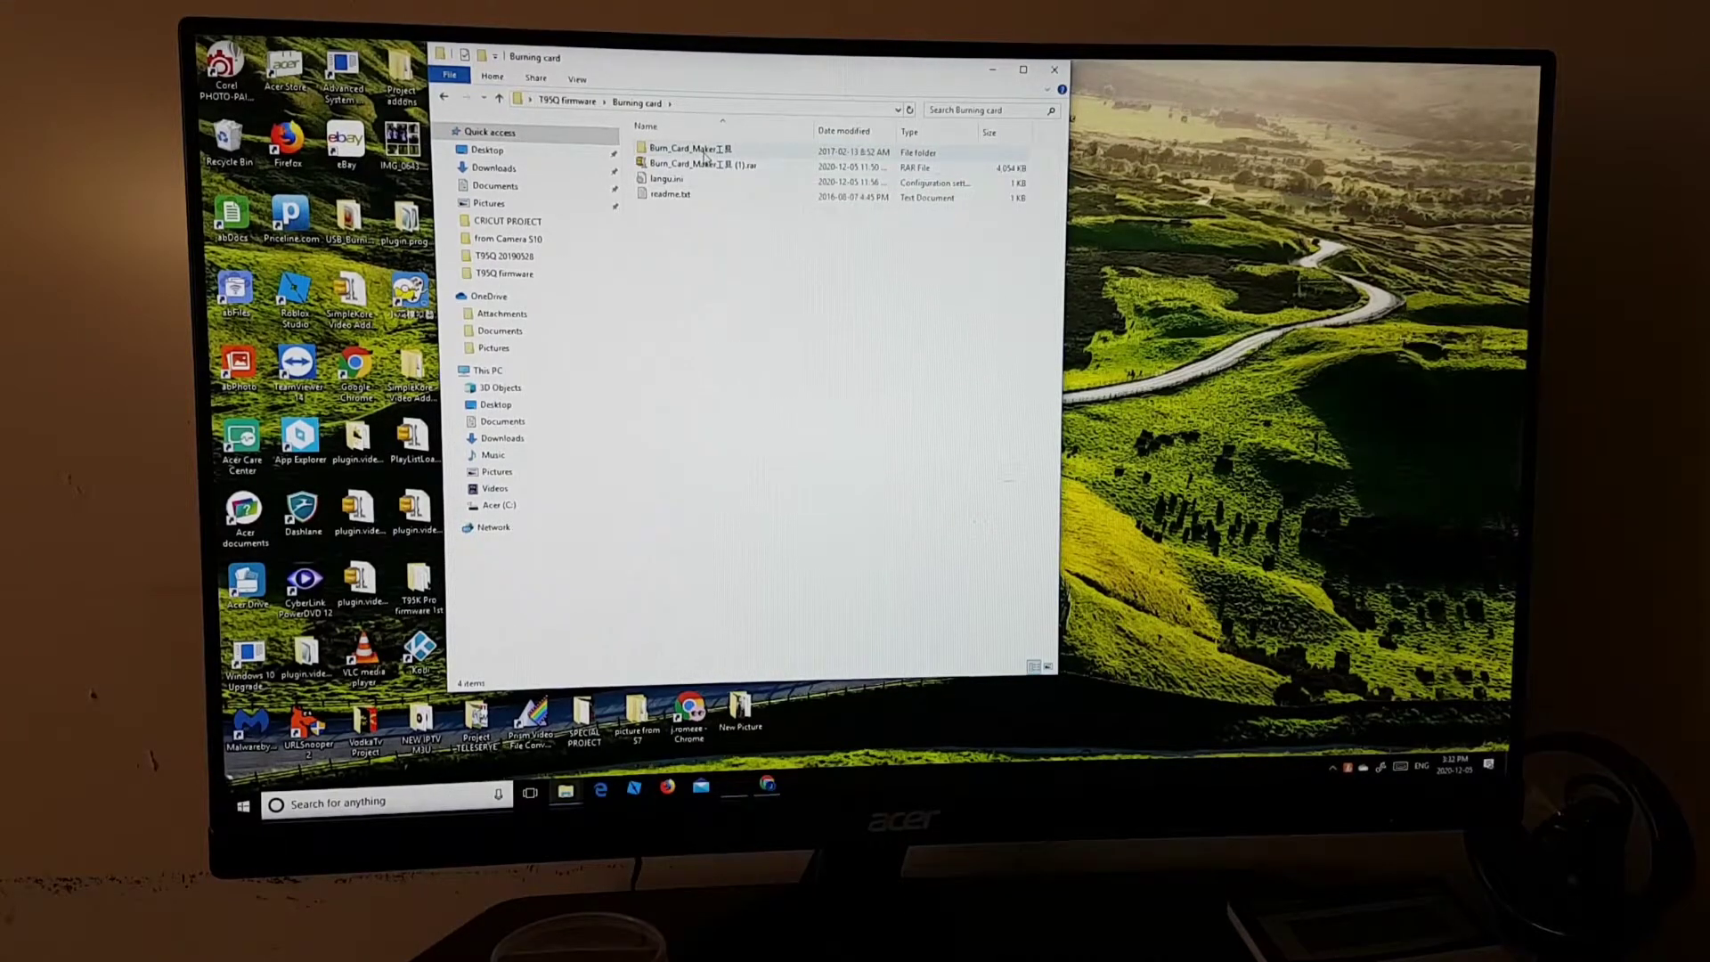
double_click(703, 154)
left_click(708, 154)
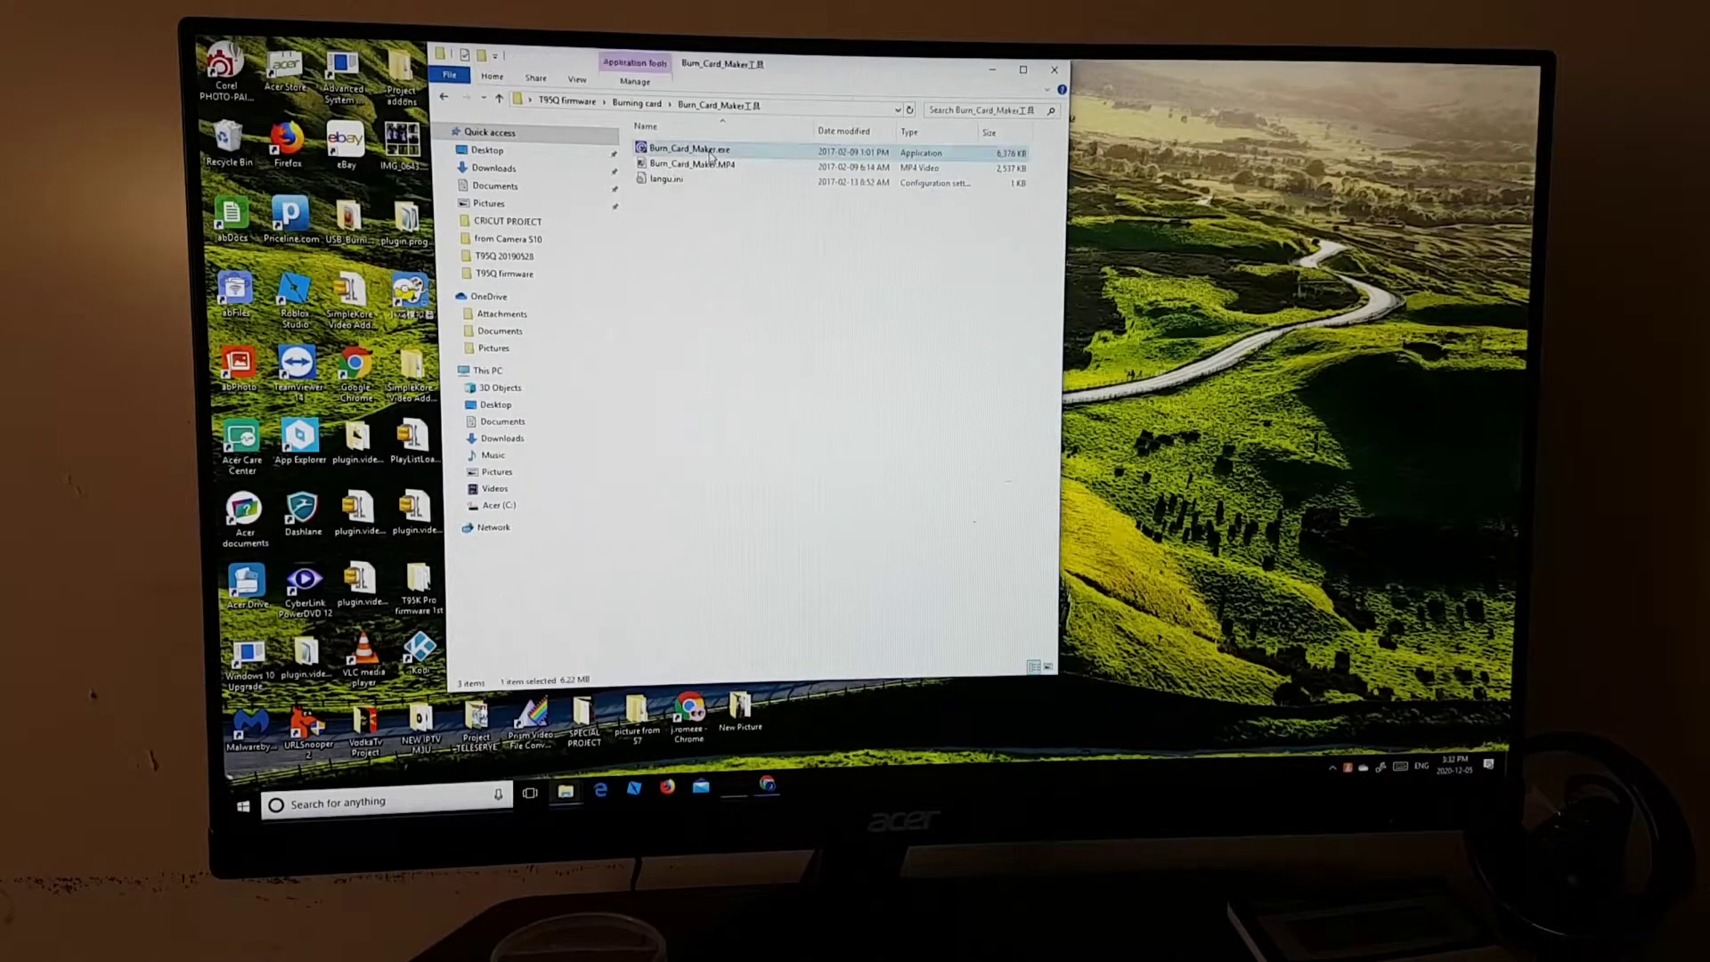
Run Burn_Card_Maker.exe, approve the UAC prompt, and dismiss the insert-card notice.
double_click(716, 151)
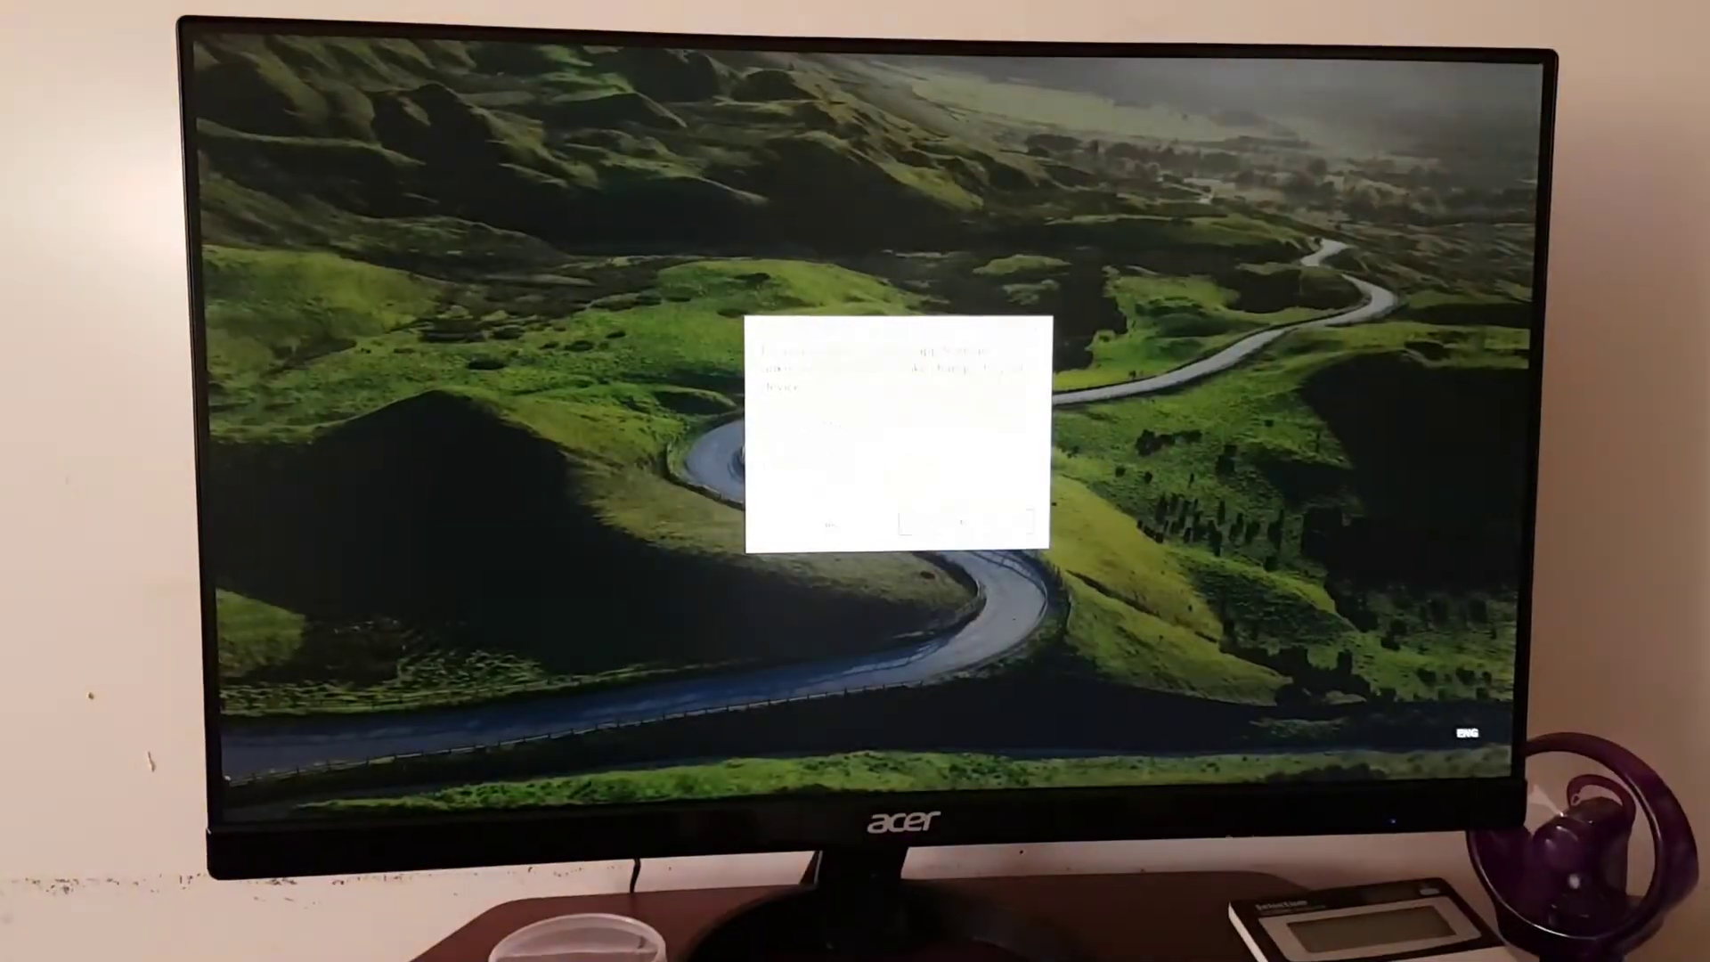
left_click(822, 522)
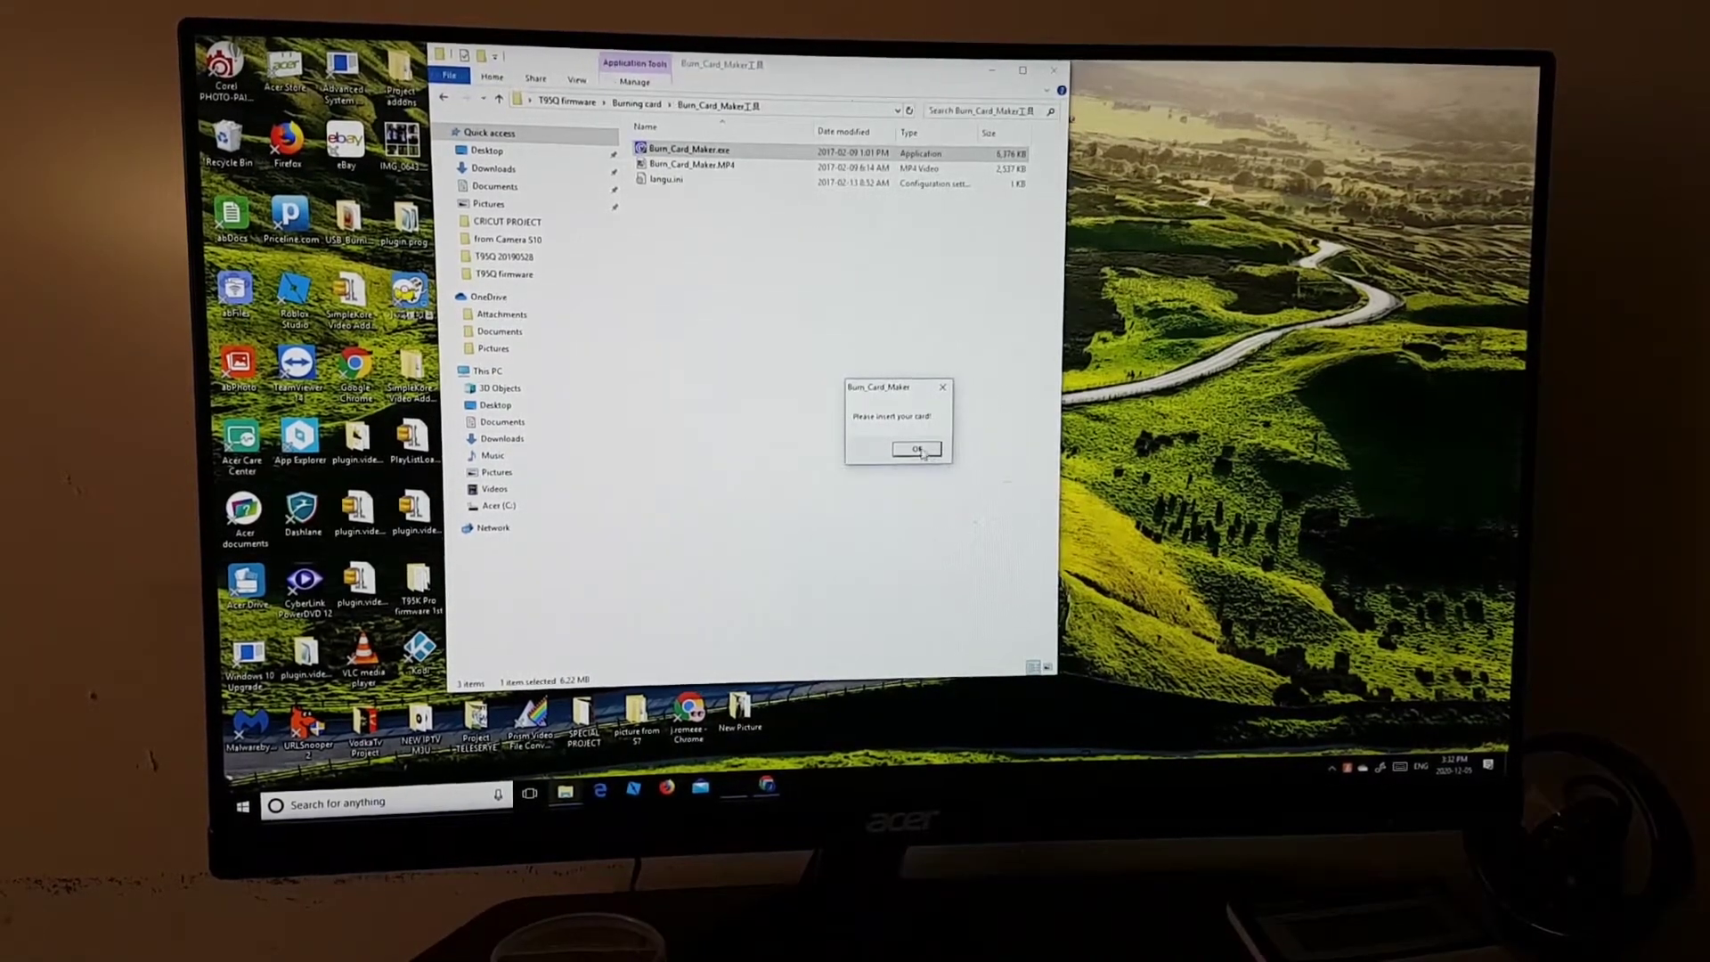
left_click(917, 451)
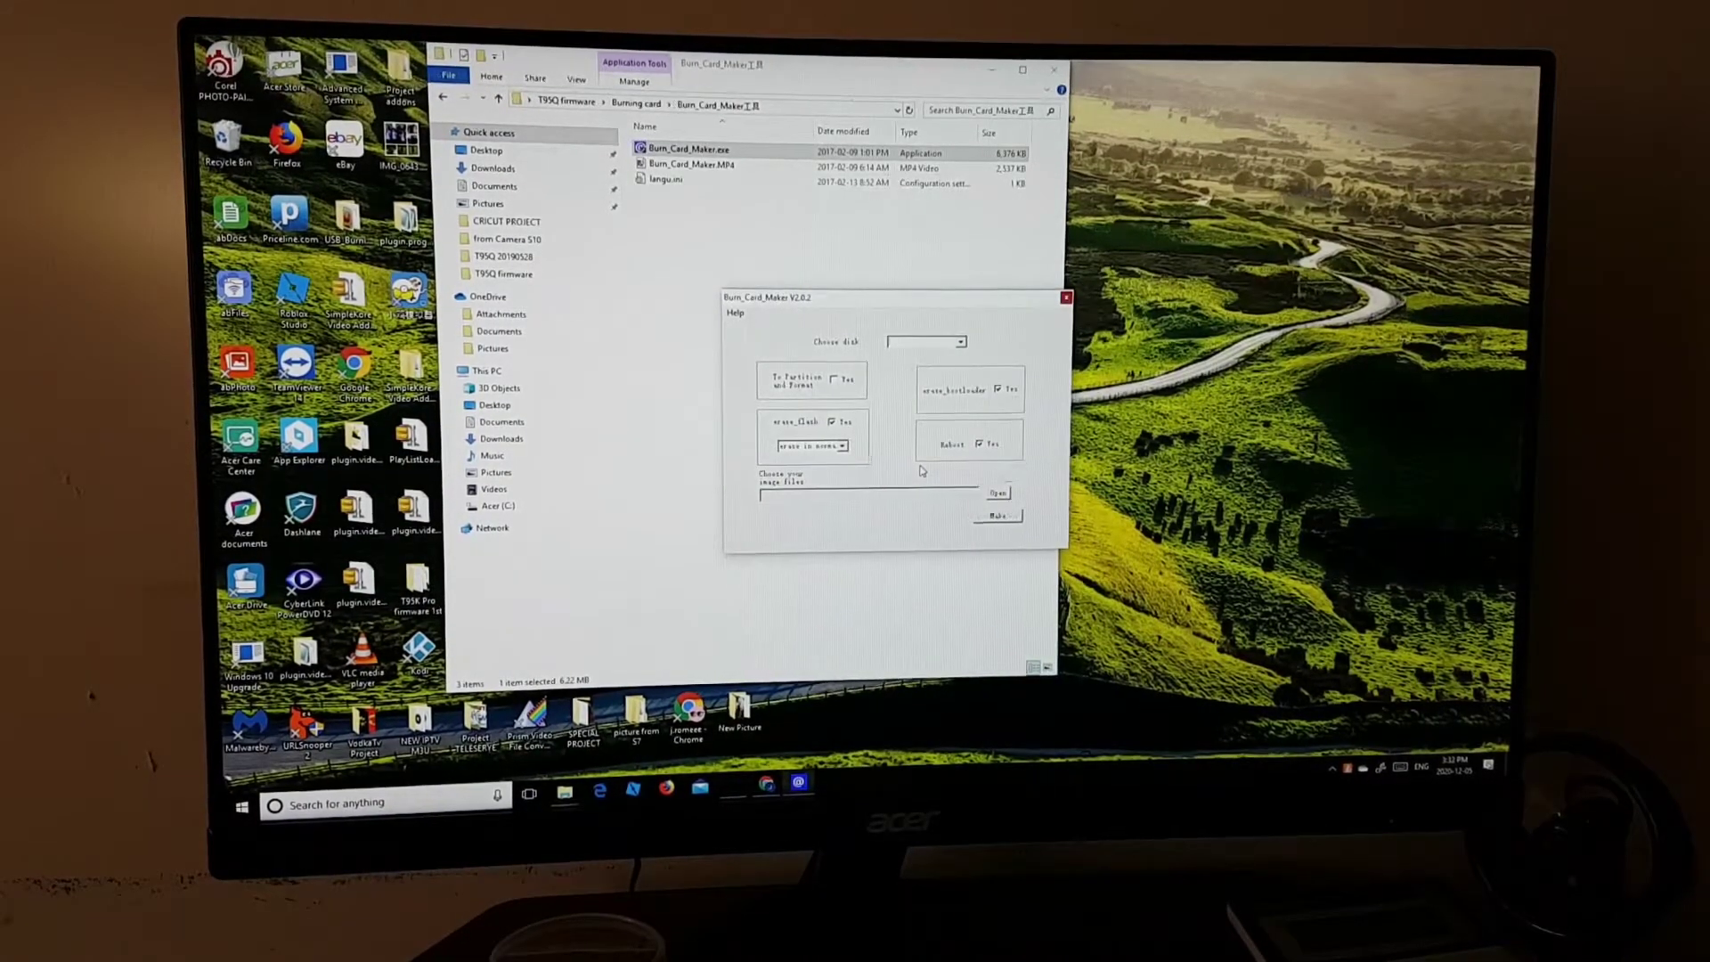
Close File Explorer and check the Choose disk list, which reports no card inserted.
left_click(1056, 70)
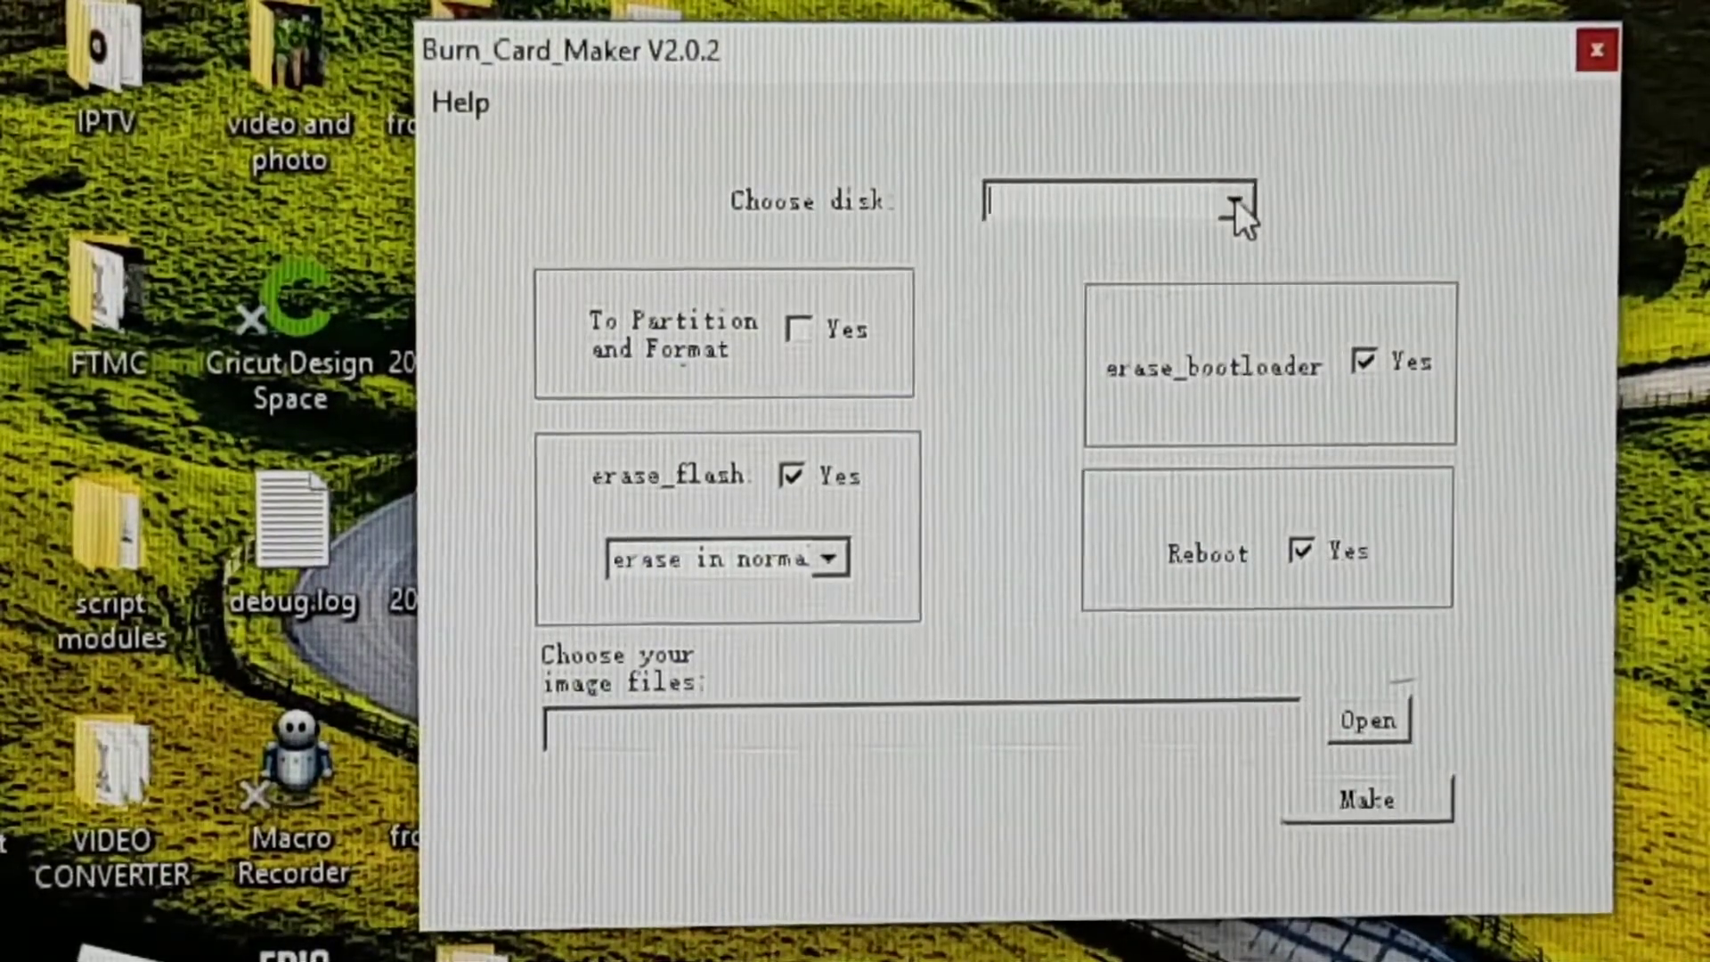
left_click(1235, 202)
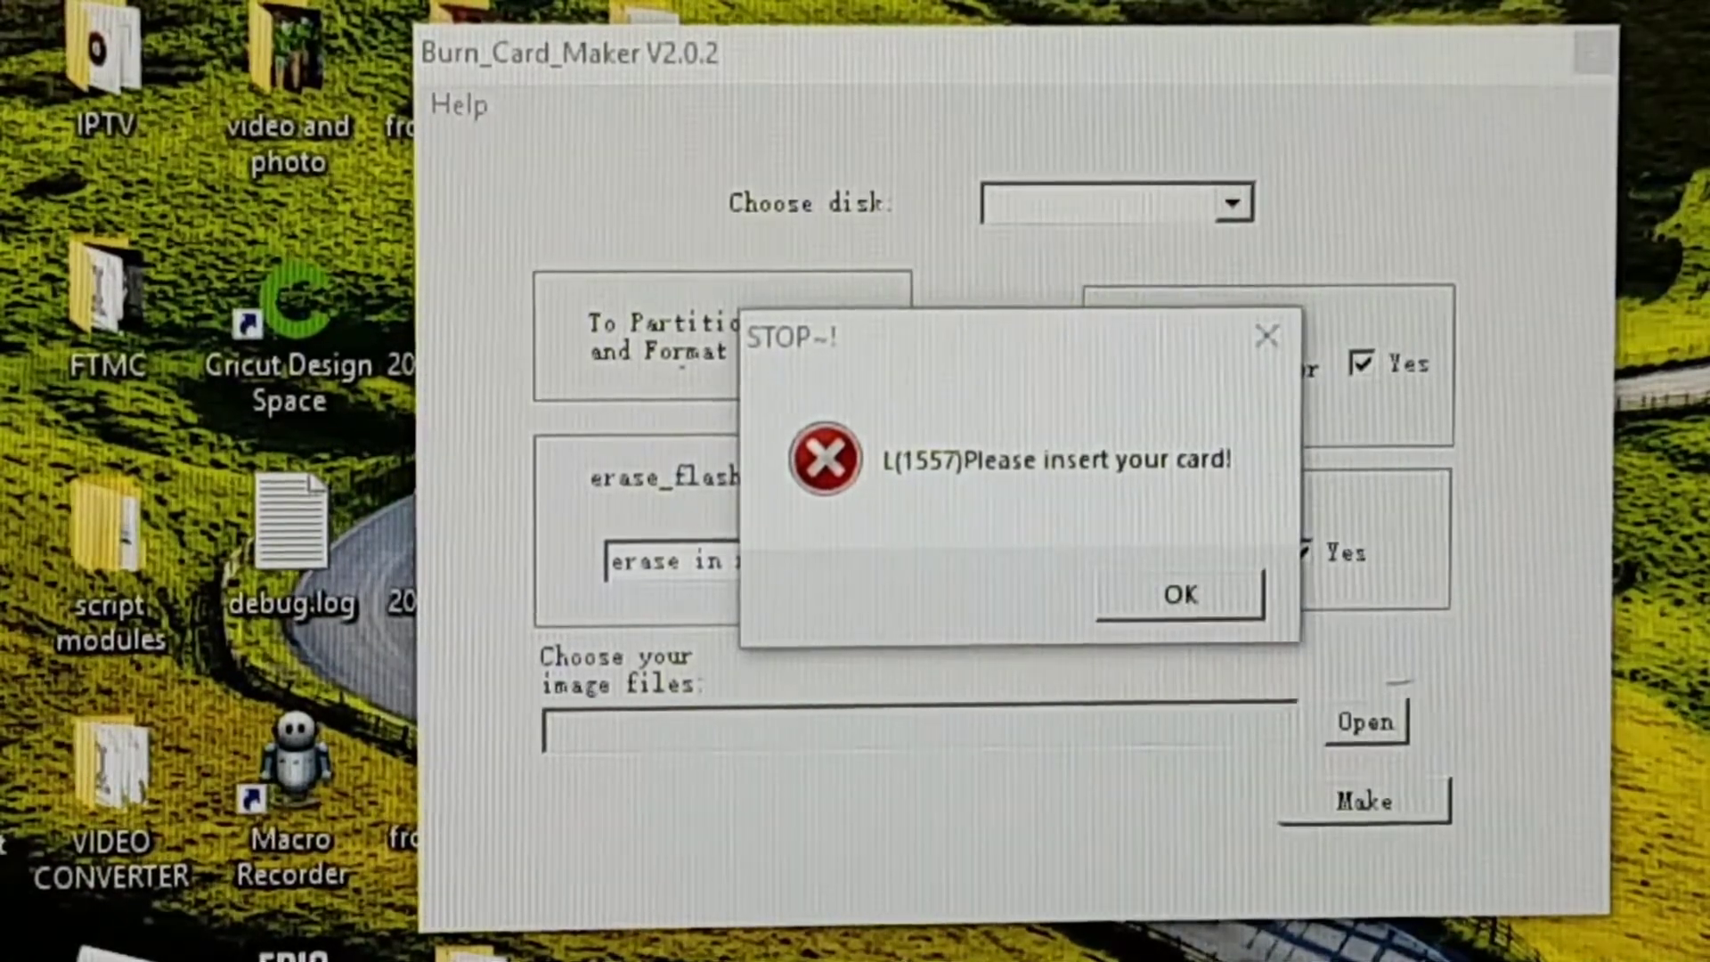
Dismiss the error, choose SD-card1:E as the disk, and enable partitioning and formatting.
left_click(1226, 605)
left_click(1232, 211)
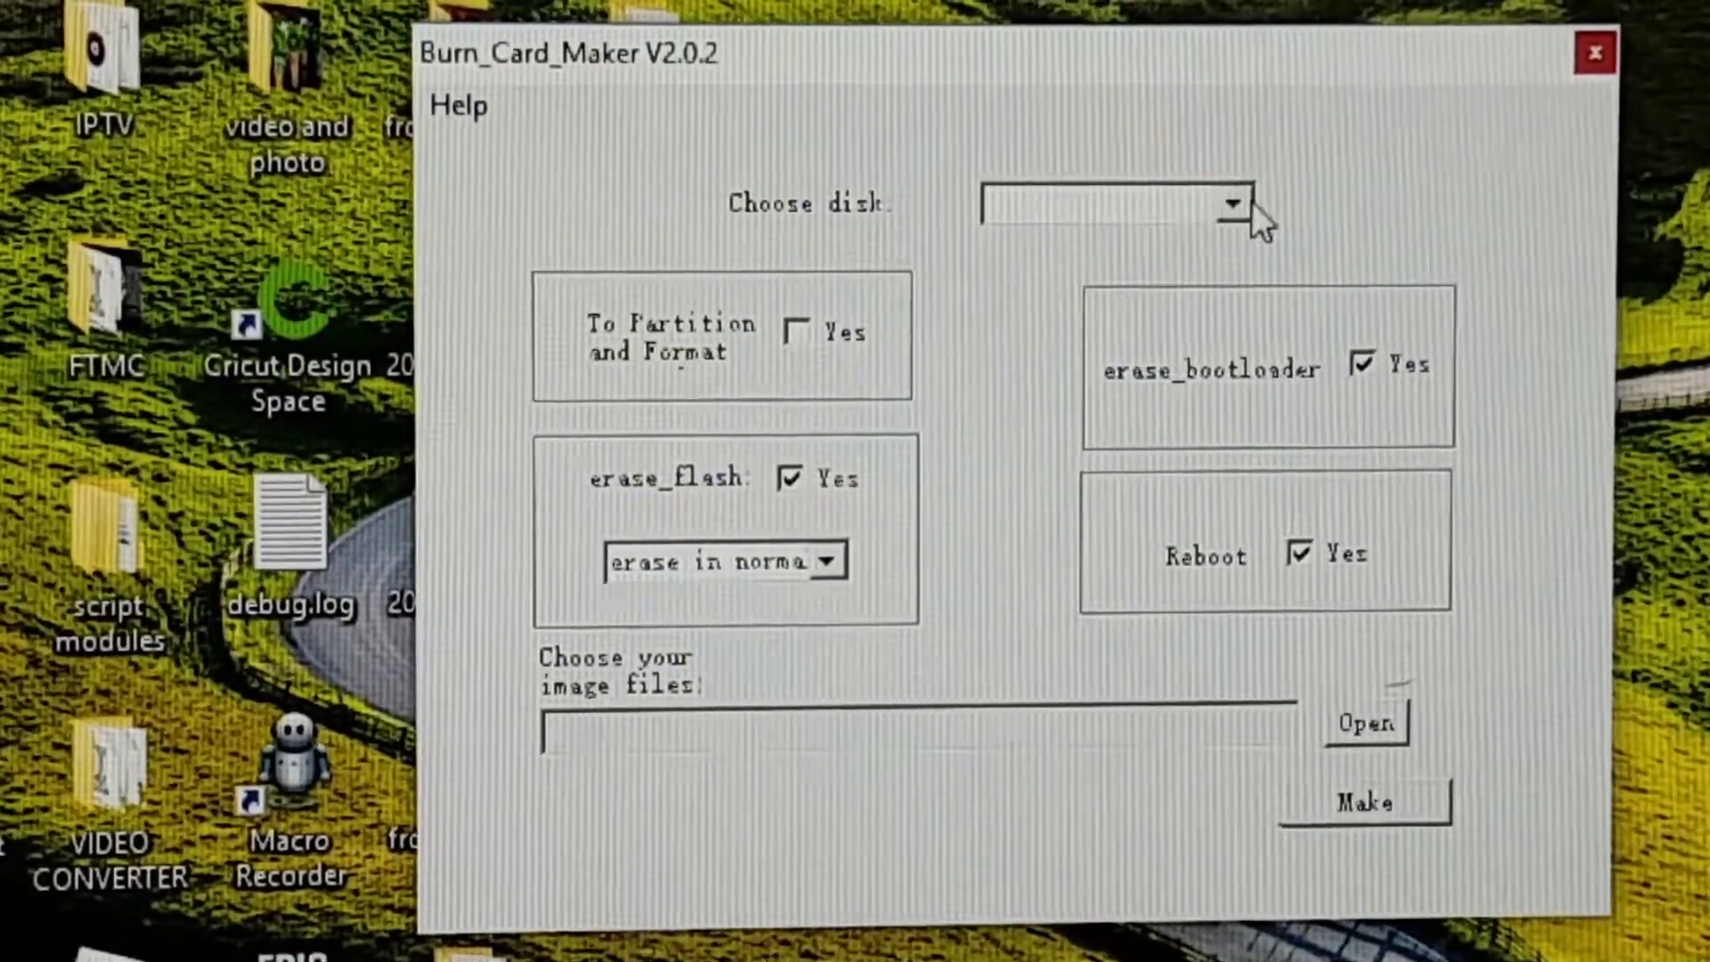
left_click(1242, 212)
left_click(1158, 255)
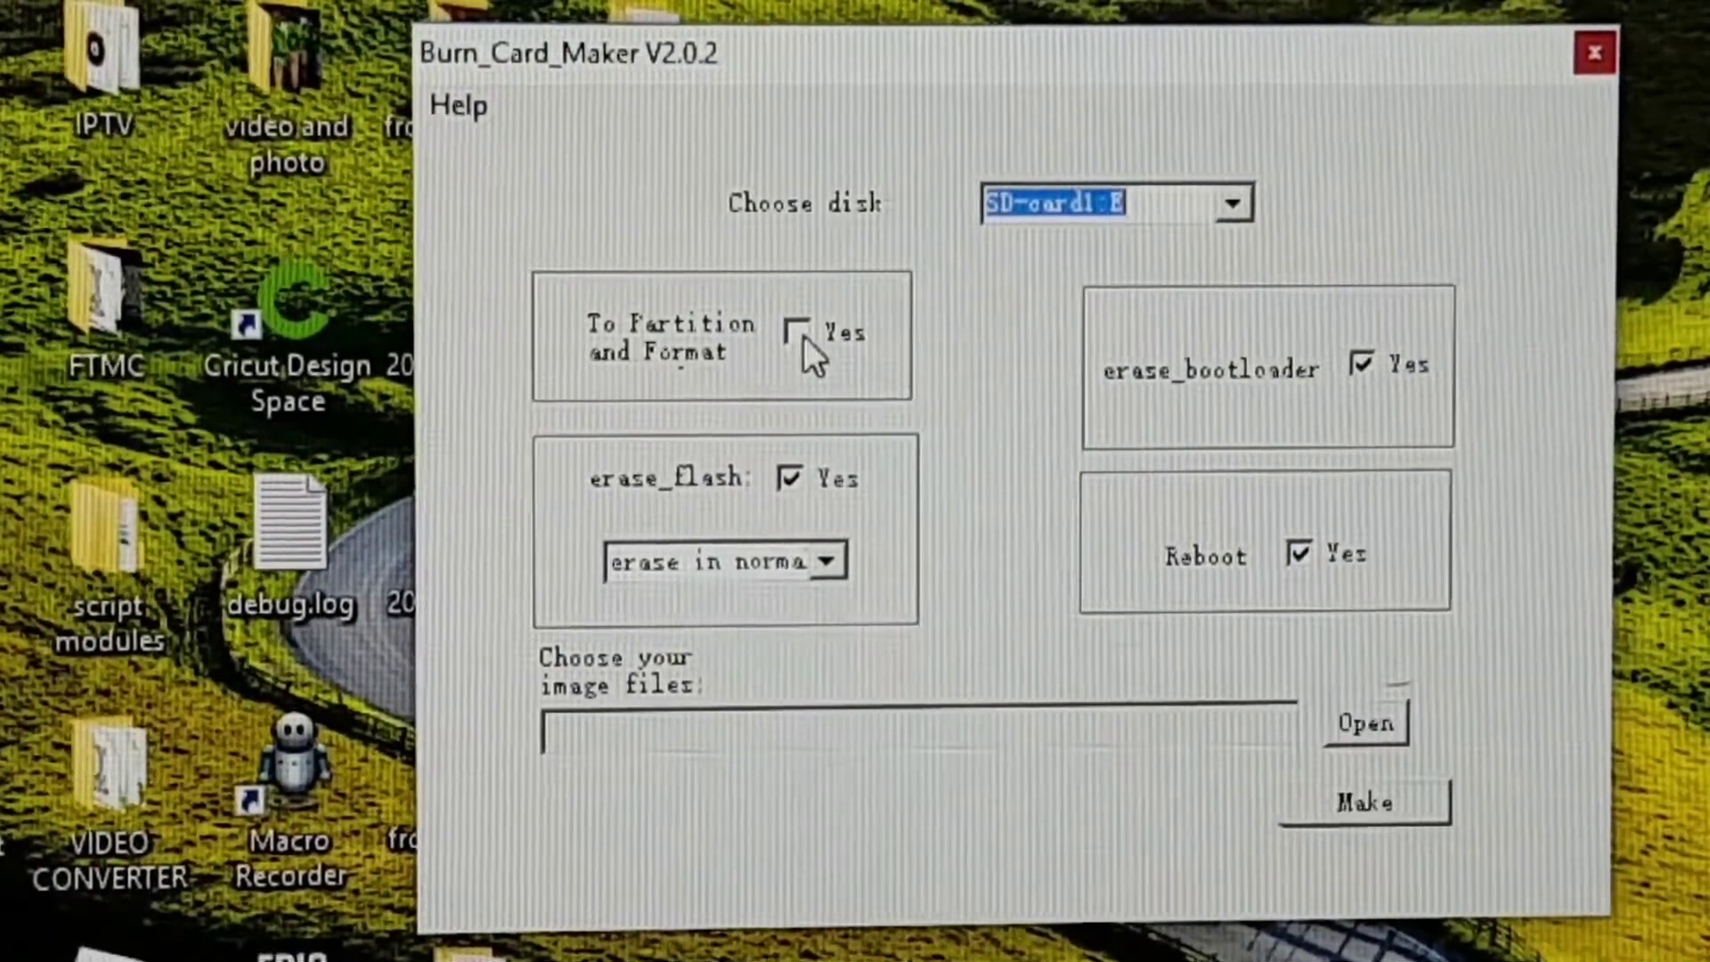
left_click(797, 332)
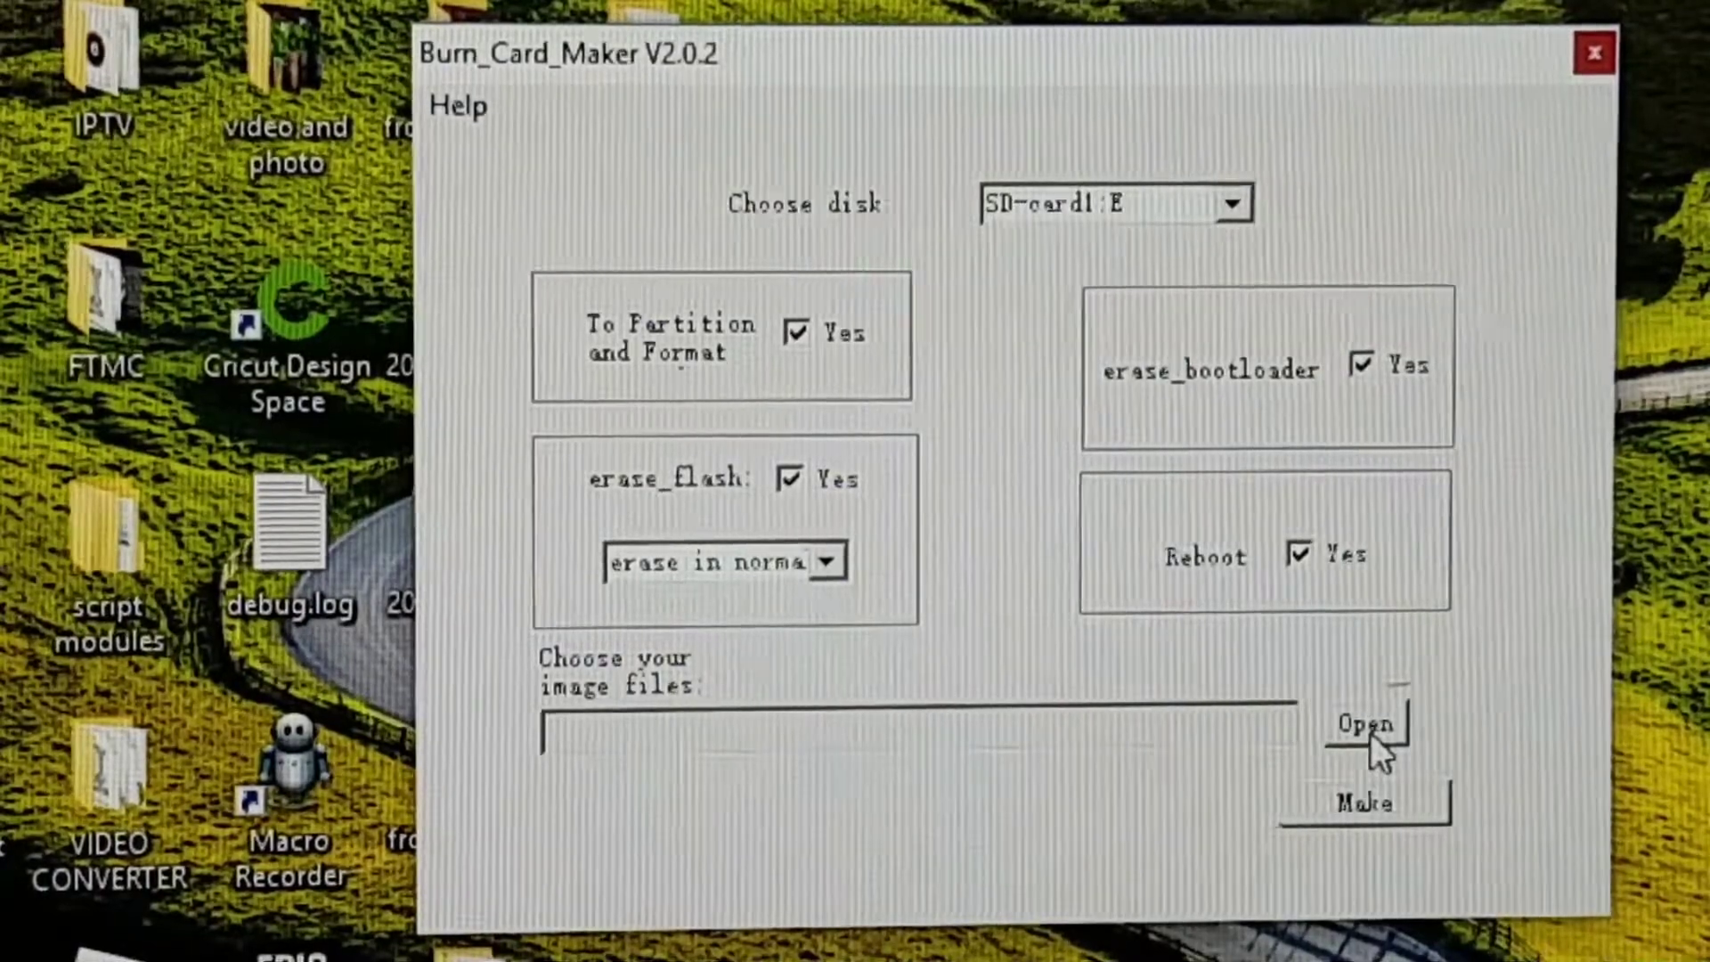
Load T95Q-4GB-TQ_0001_2.img from the T95Q 20190528 folder as the firmware image.
left_click(1366, 726)
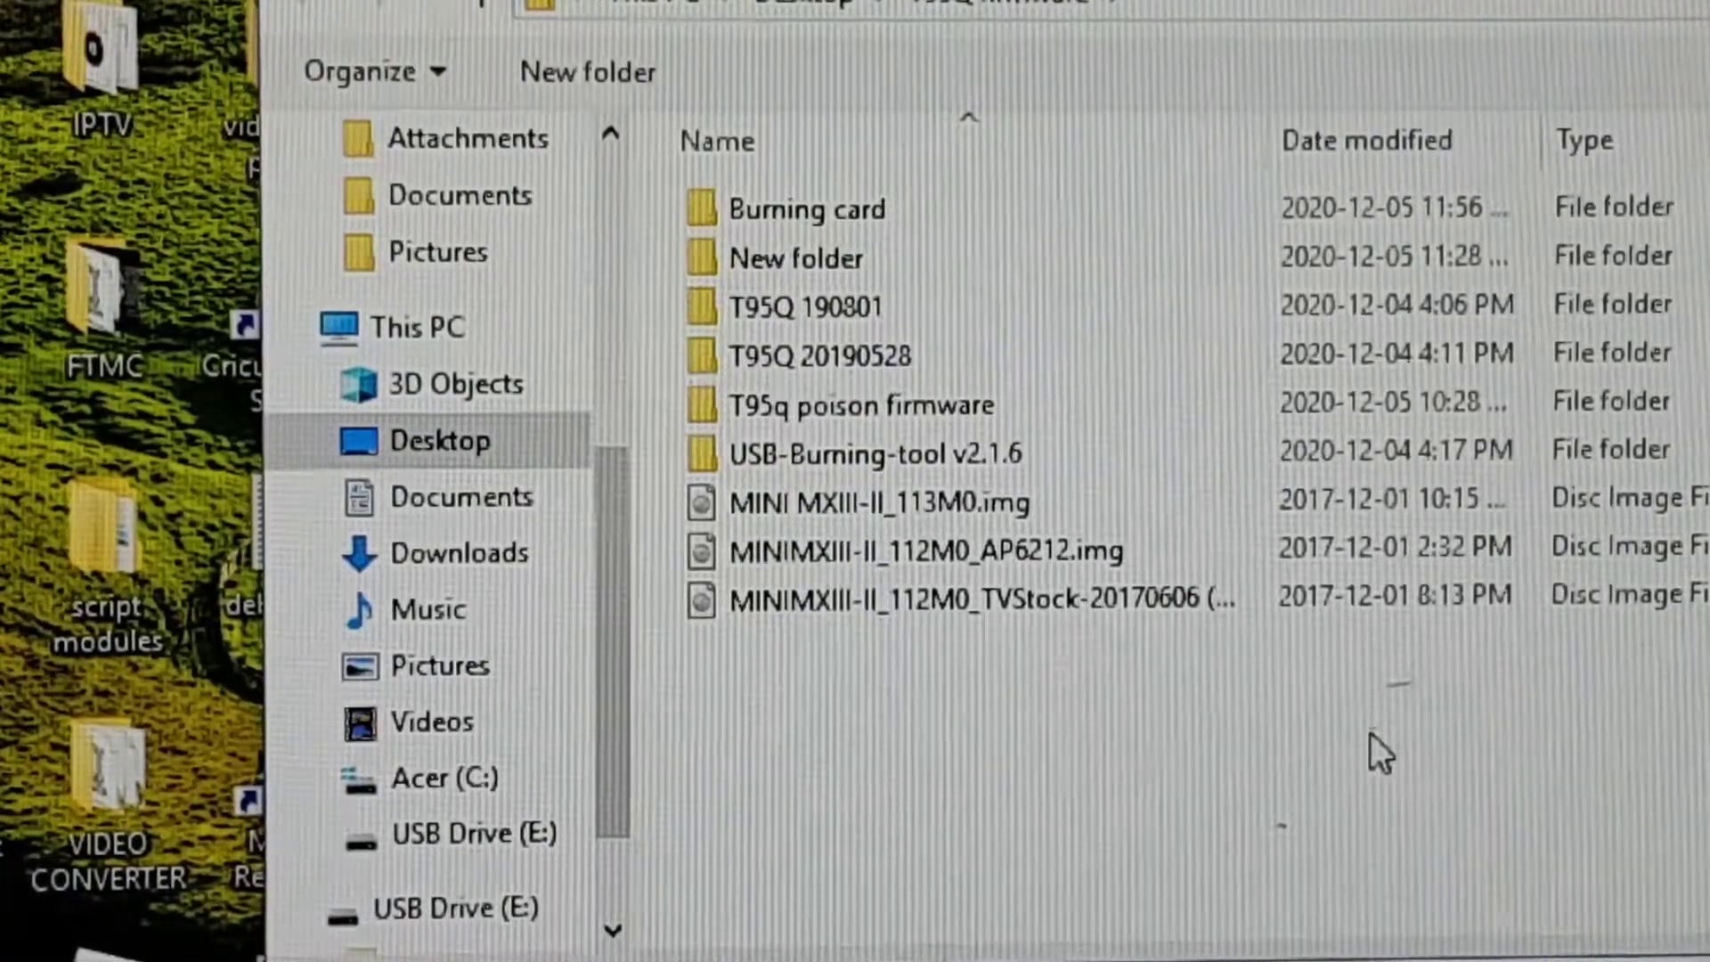
double_click(847, 355)
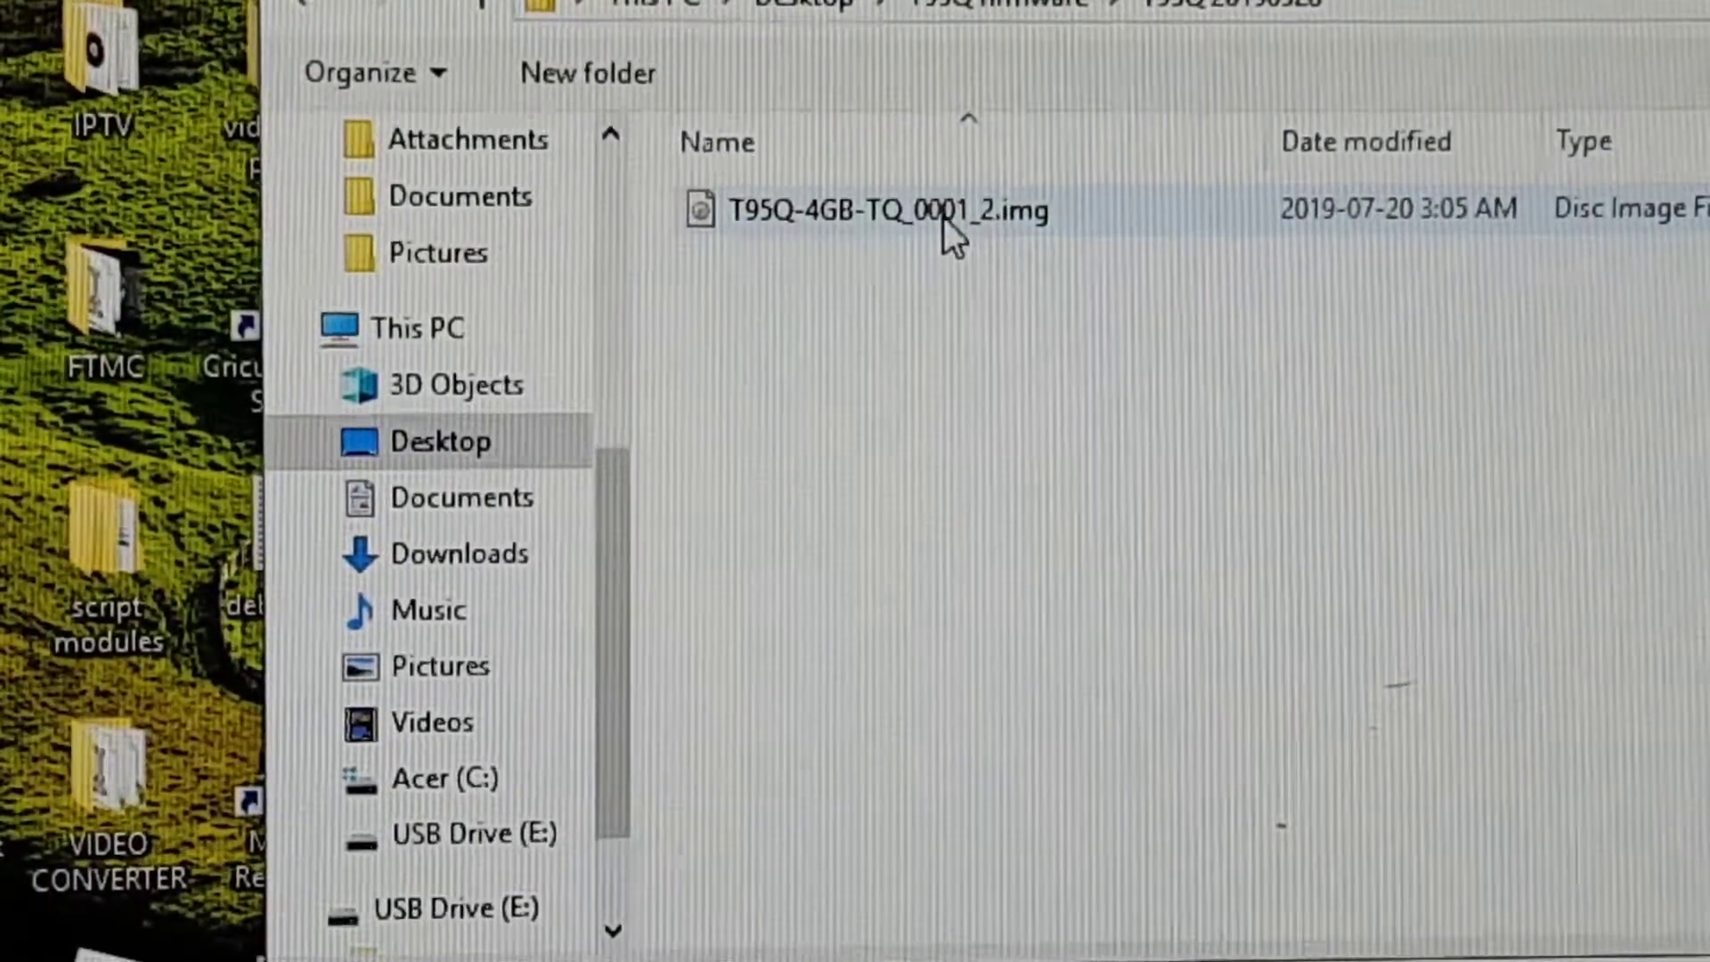
left_click(943, 218)
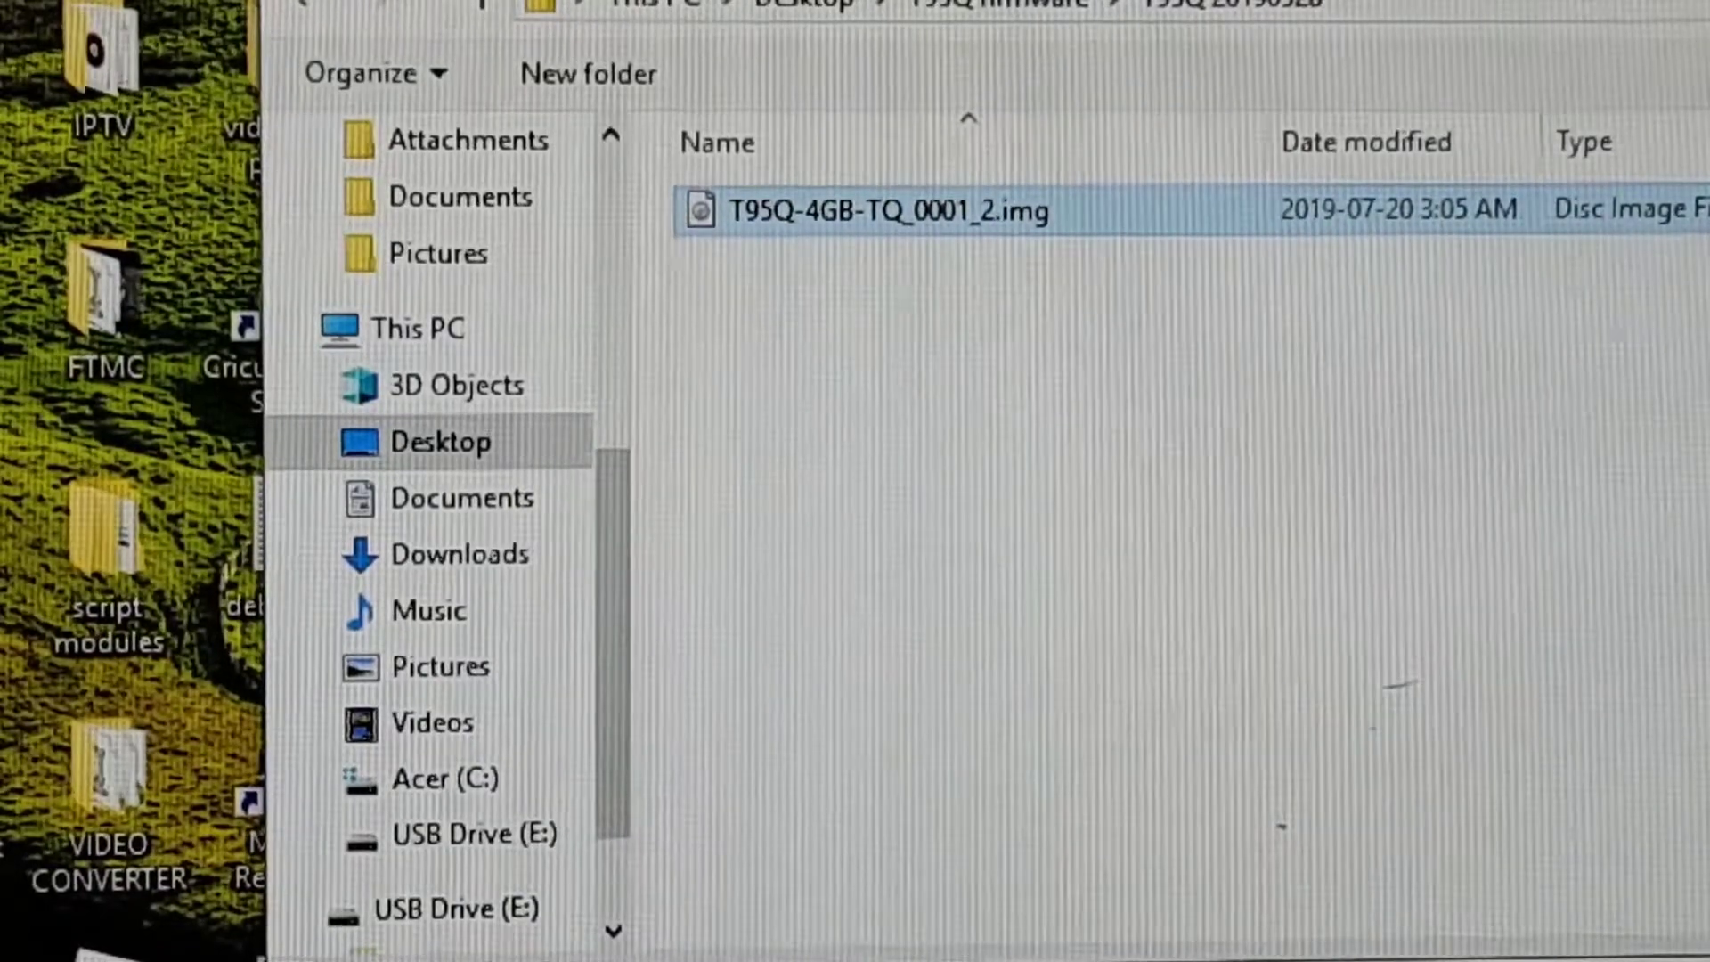
key("Return")
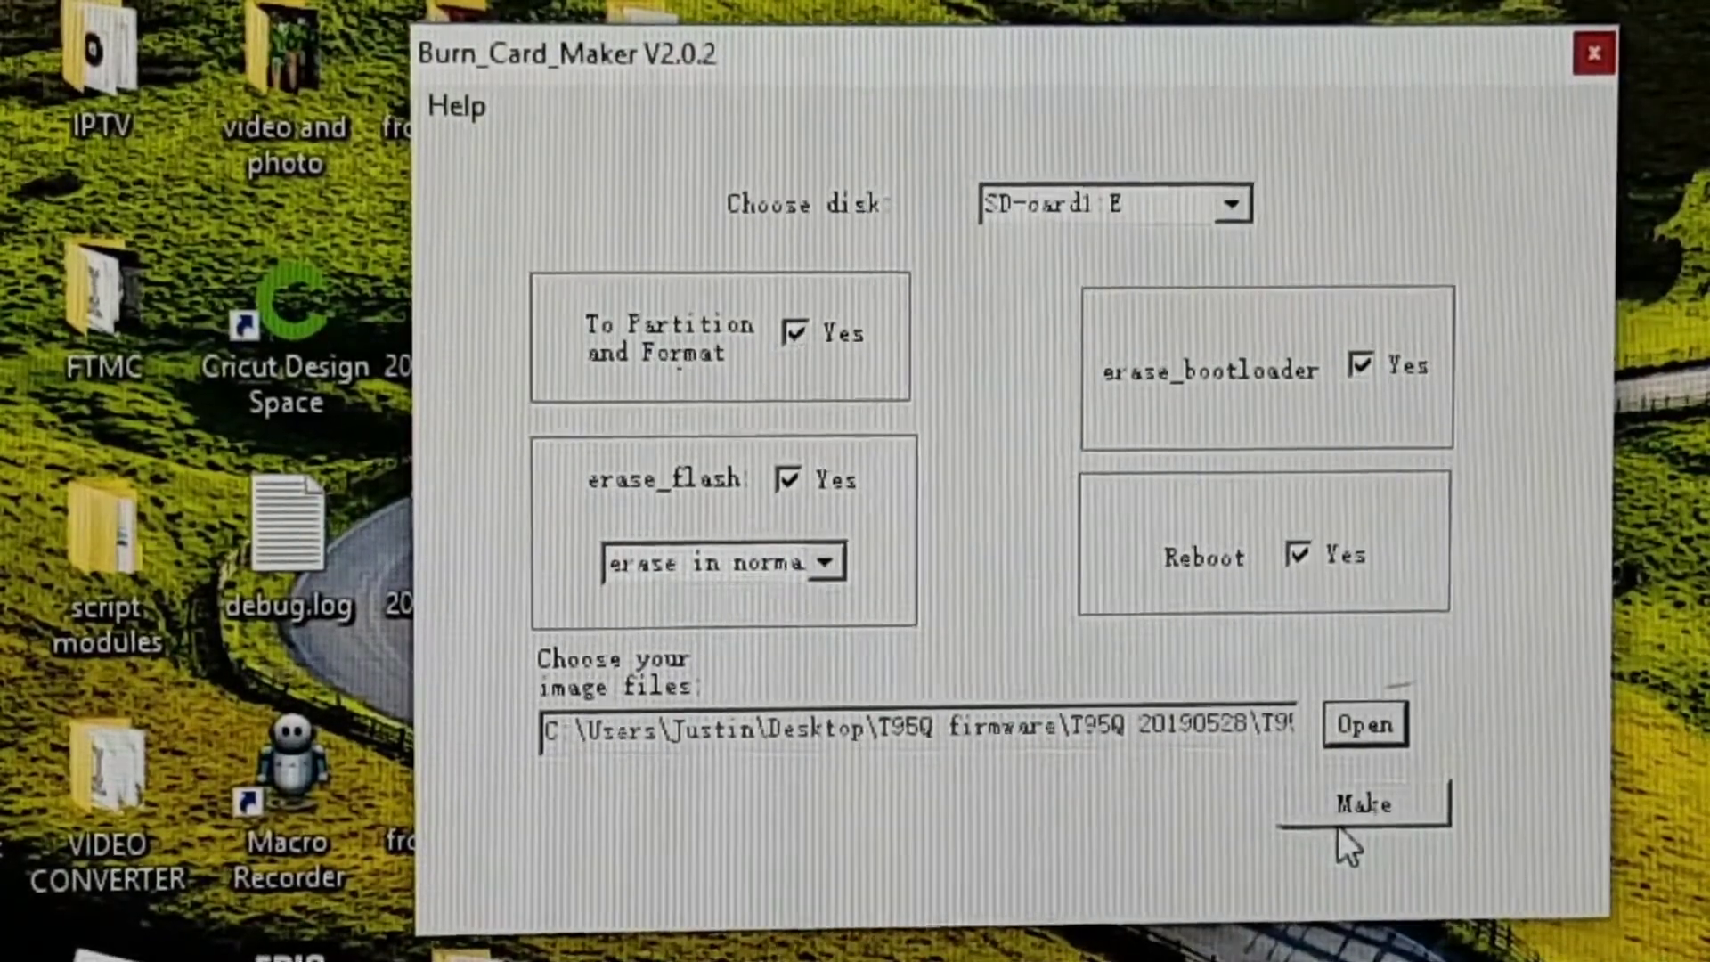
Start making the card with Make and wait for the partition-finished message.
left_click(1380, 812)
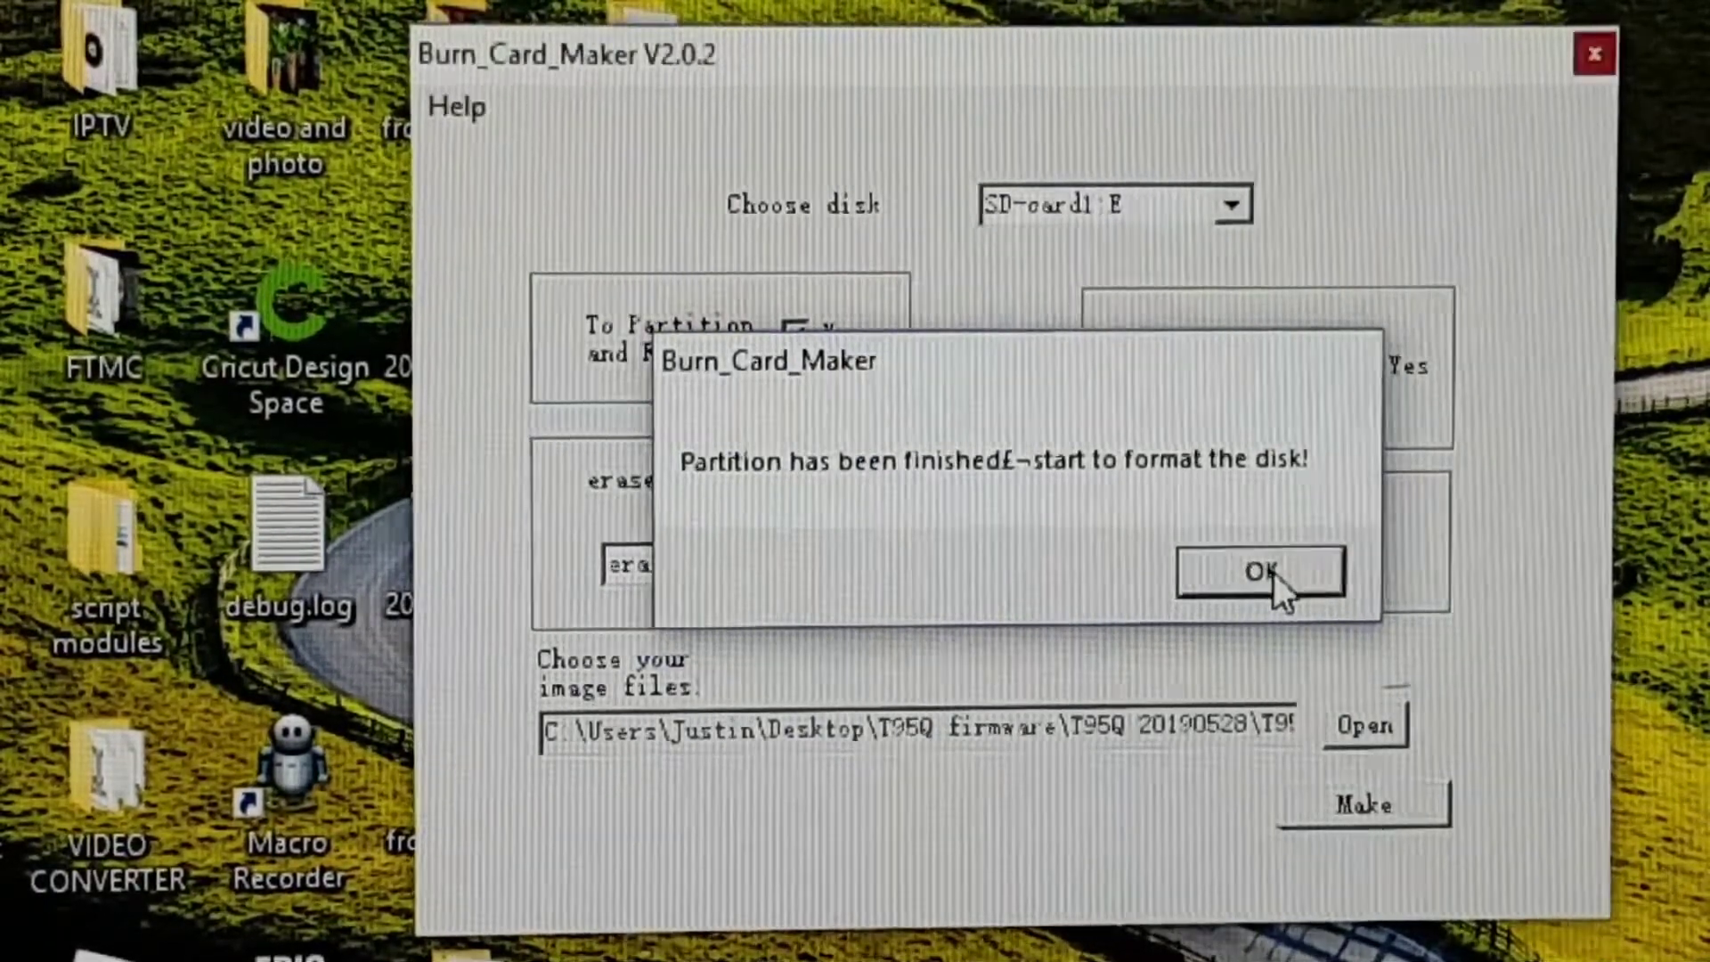
Acknowledge the partition notice, quick-format the card FAT32, confirm, and close the Format window.
left_click(1273, 573)
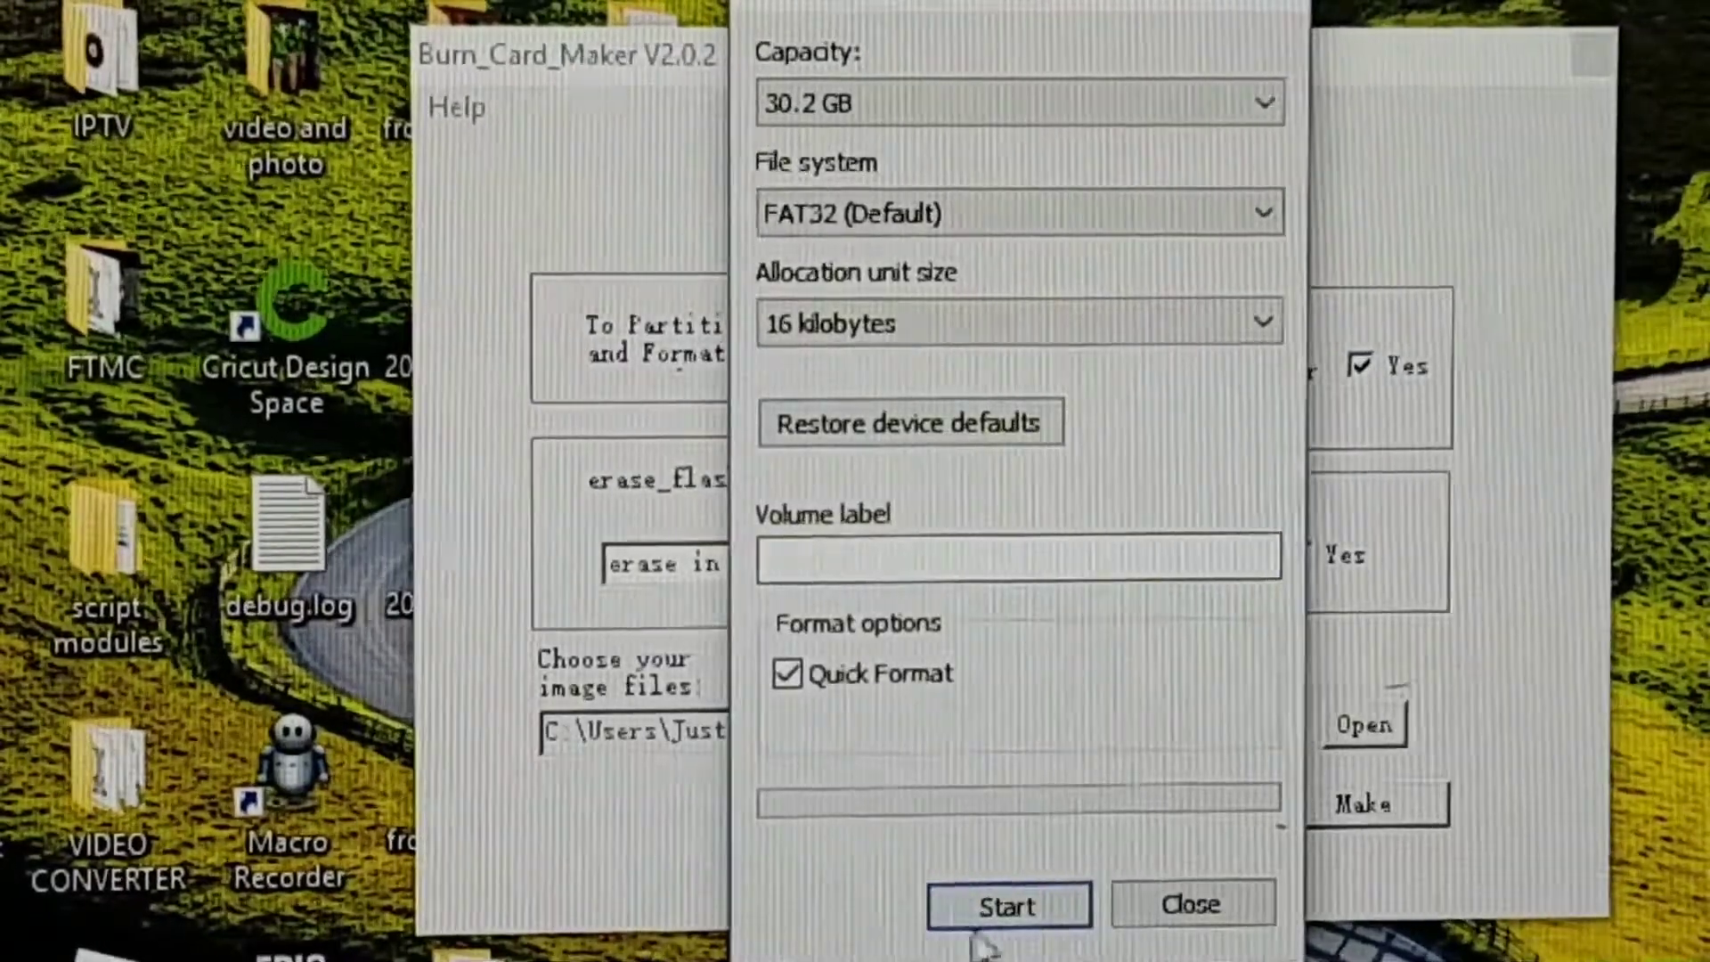
left_click(995, 909)
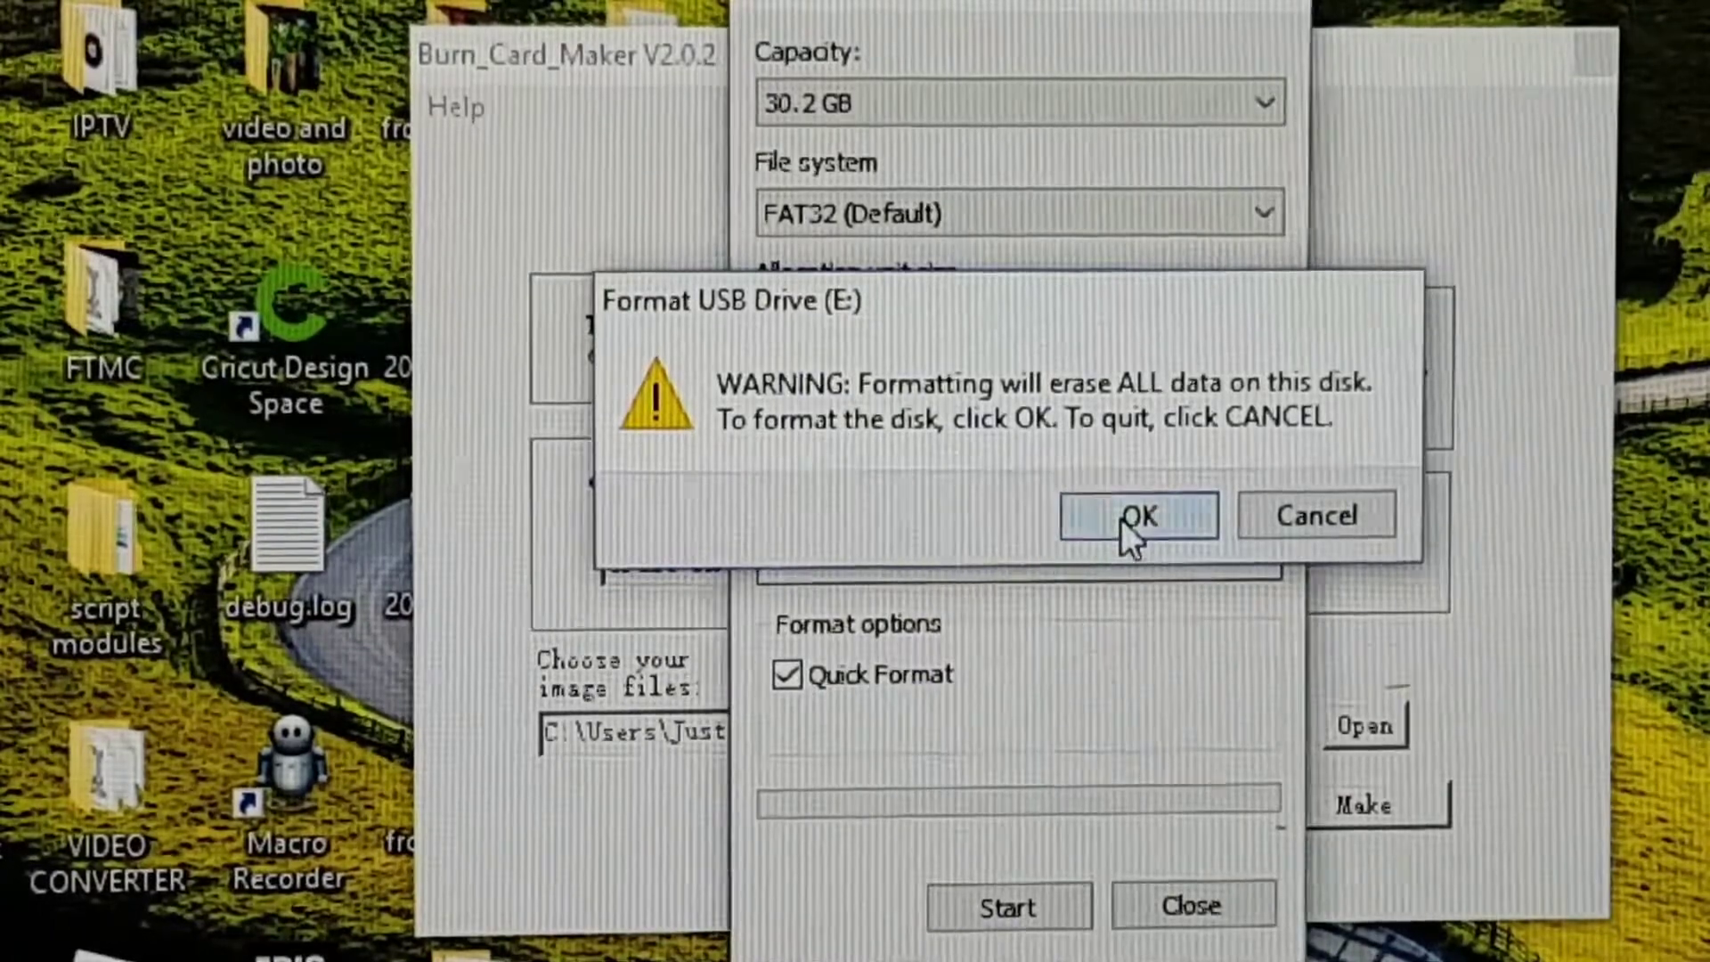
left_click(1124, 525)
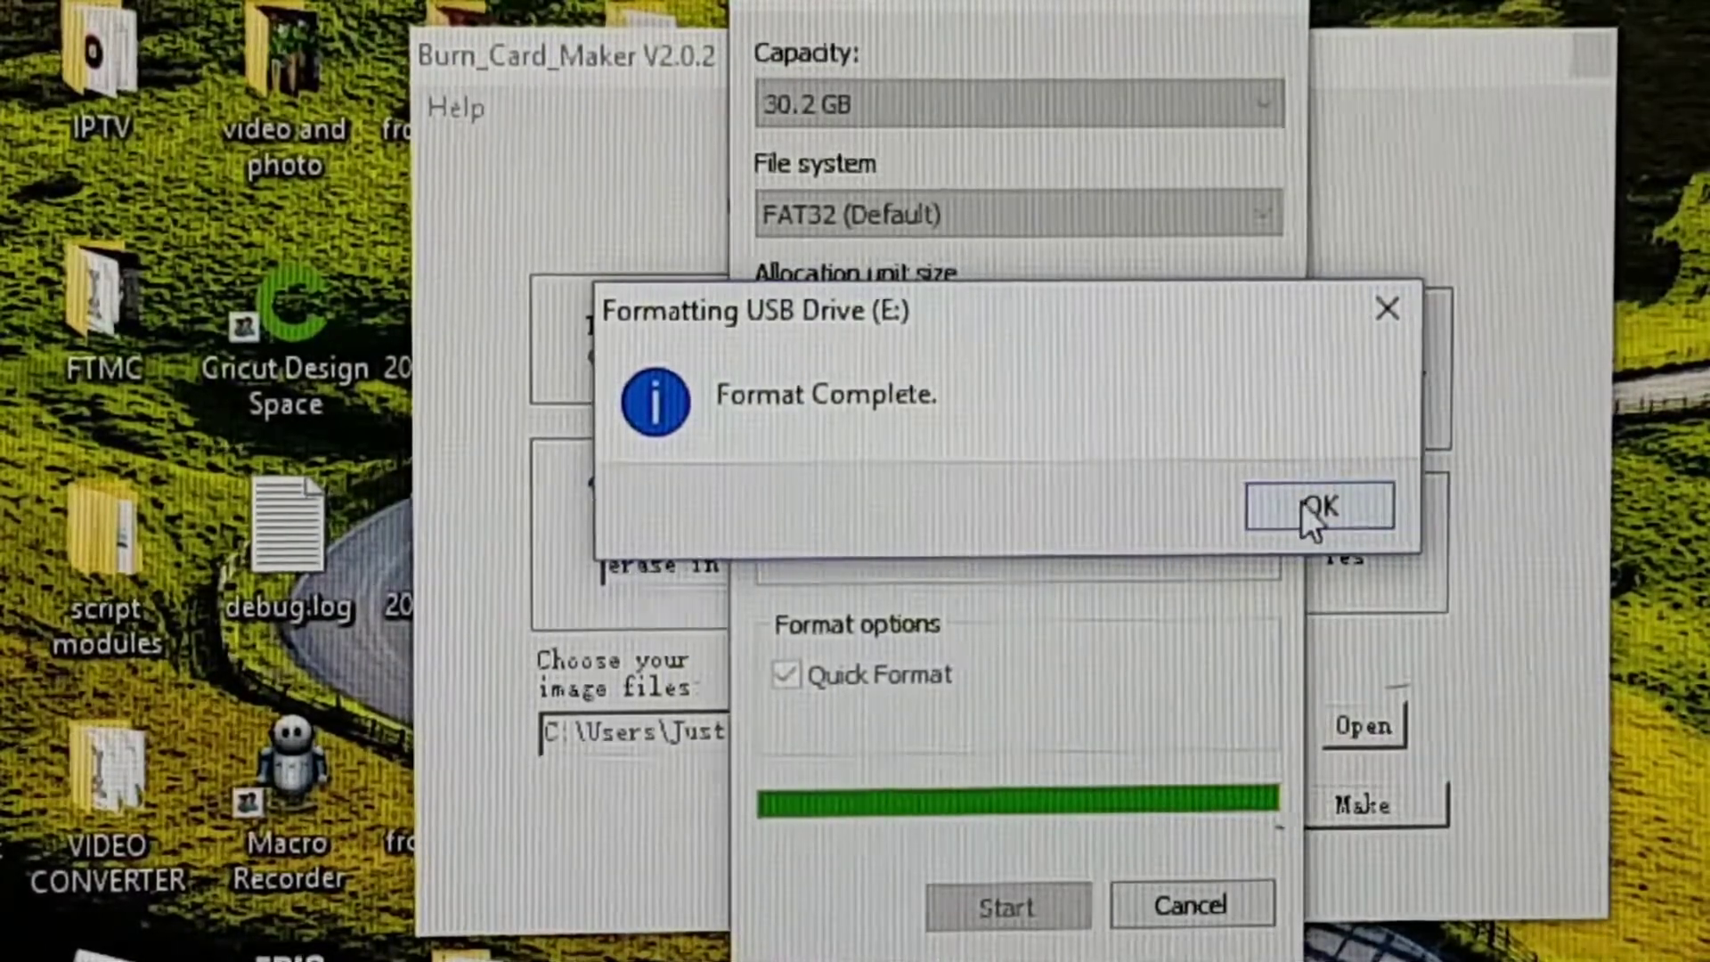
left_click(1309, 514)
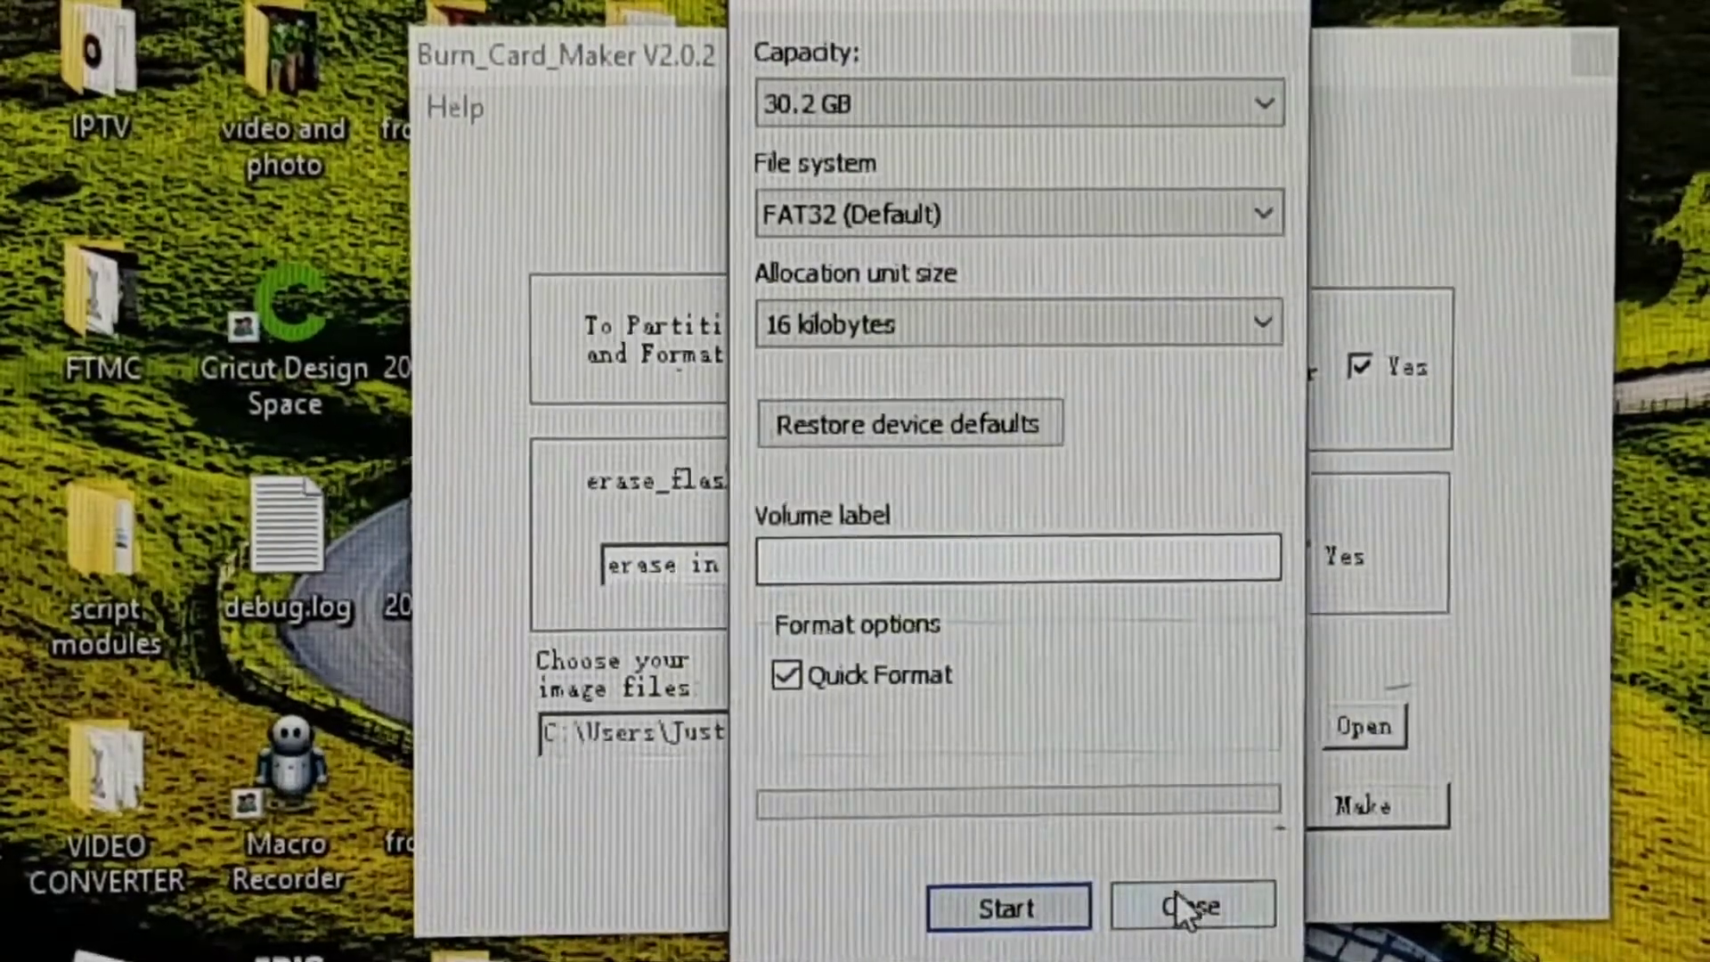
left_click(1192, 909)
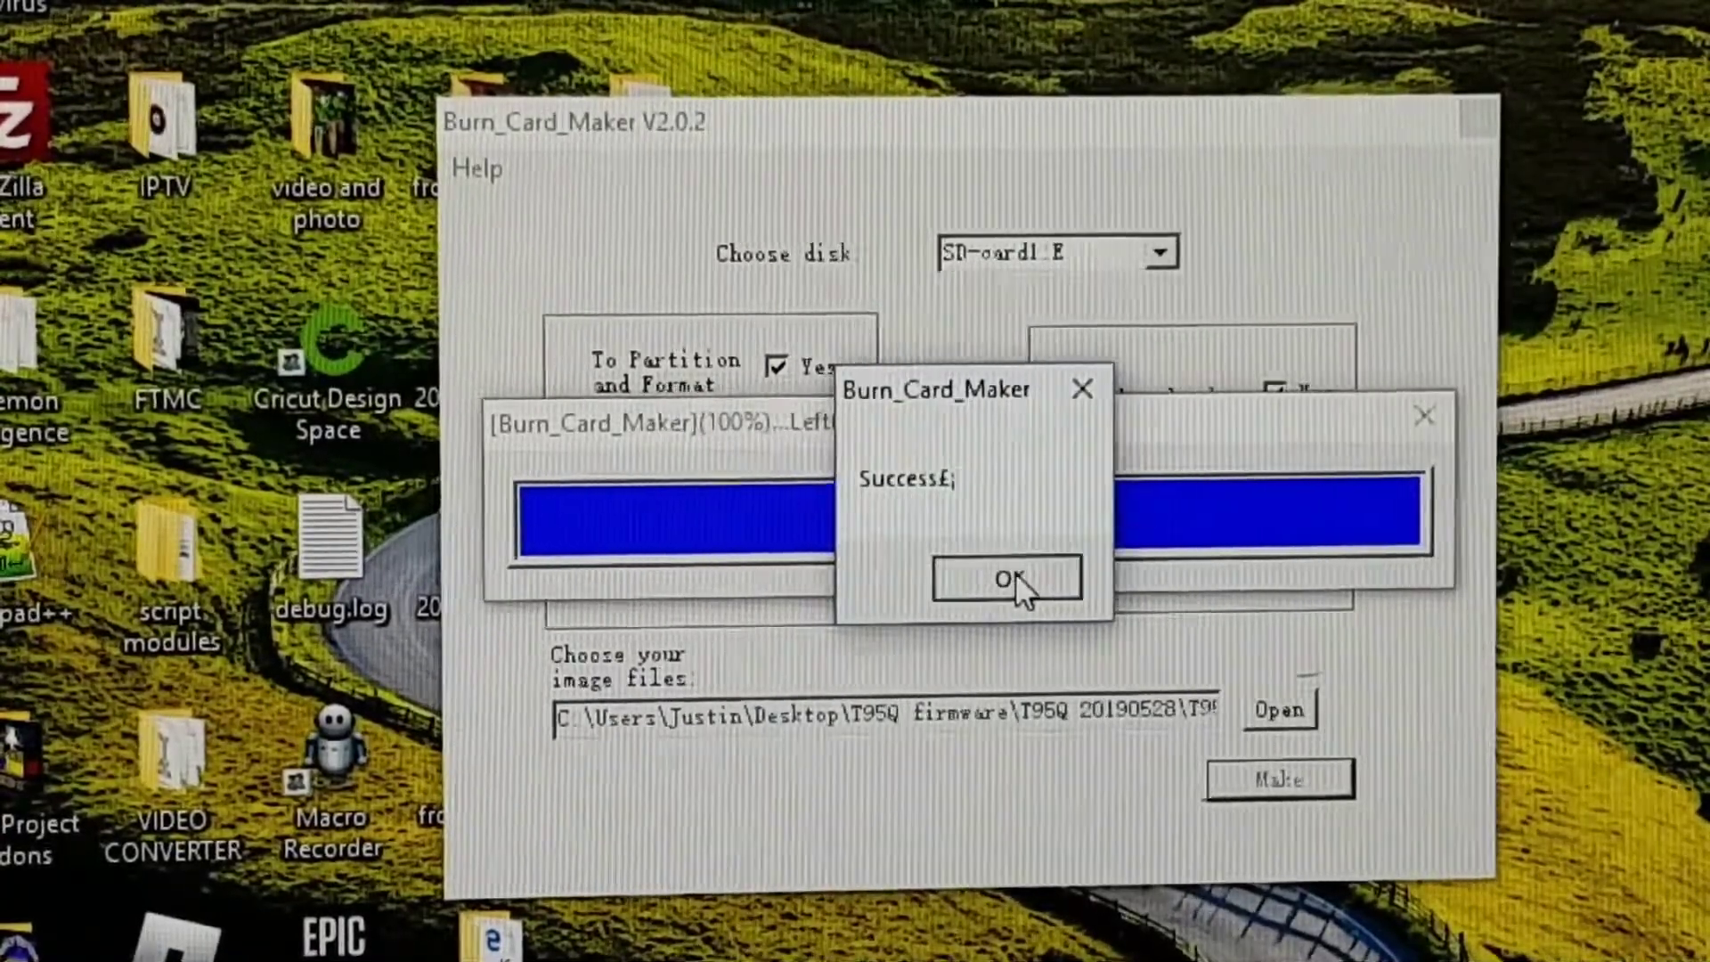
OK the Success message to return to the main Burn_Card_Maker window.
left_click(1009, 577)
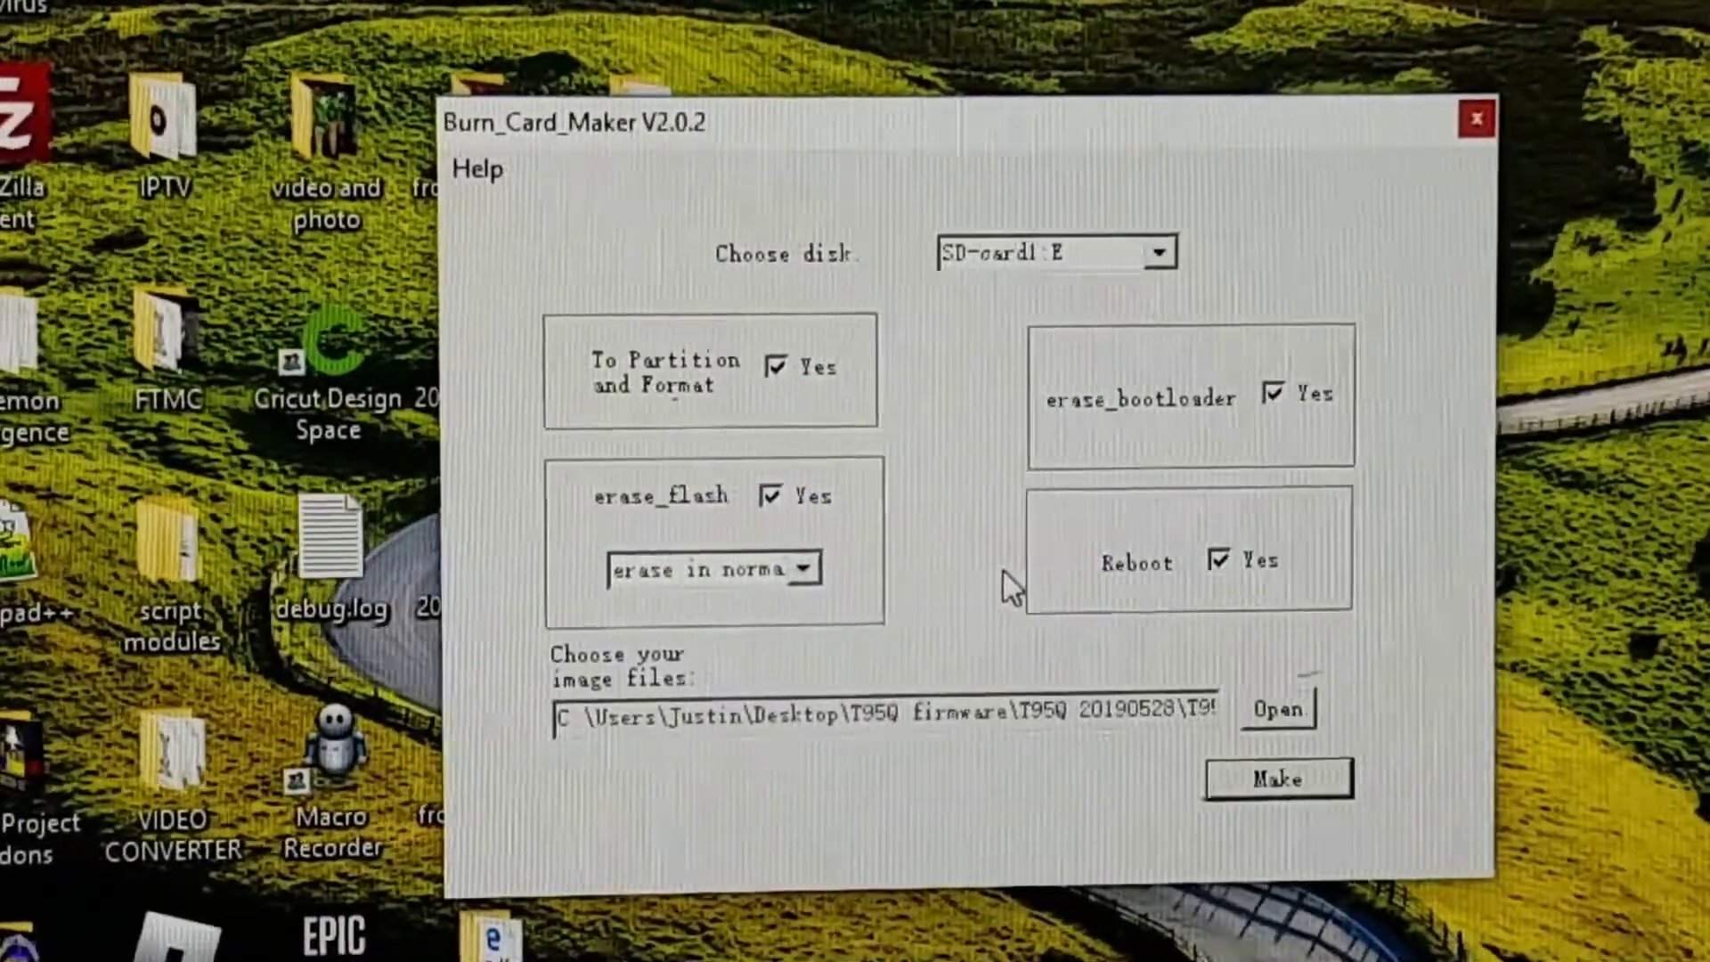